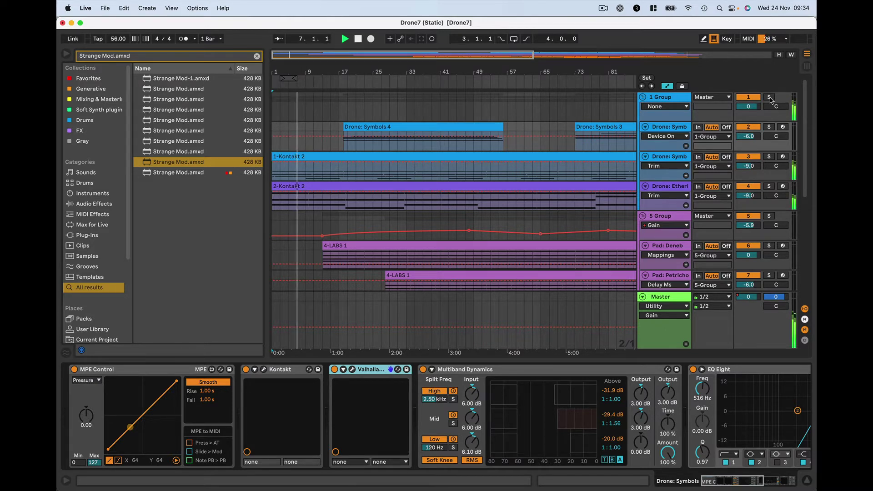
- Solo the 1 Group and show the second Drone: Symbols track's device chain
click(769, 98)
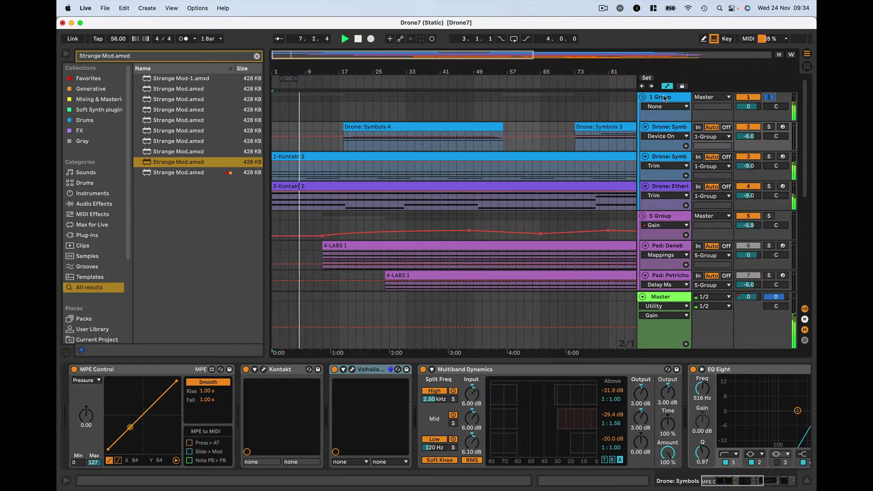
click(672, 159)
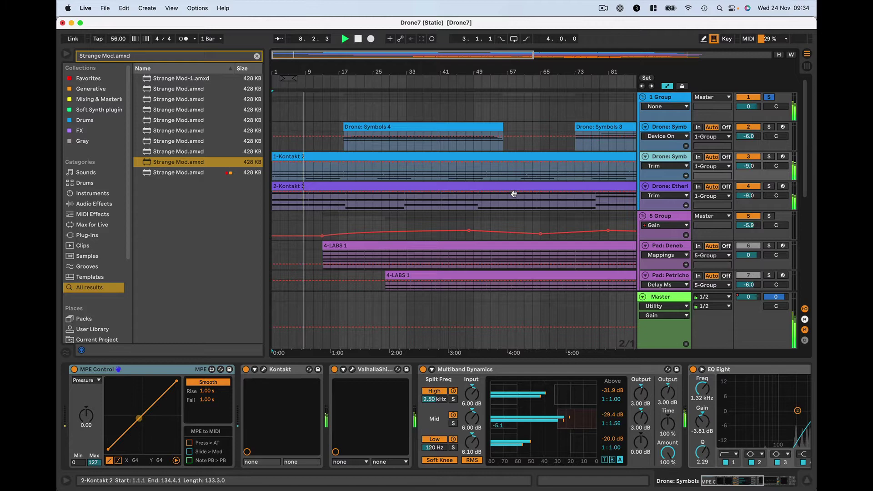
click(264, 370)
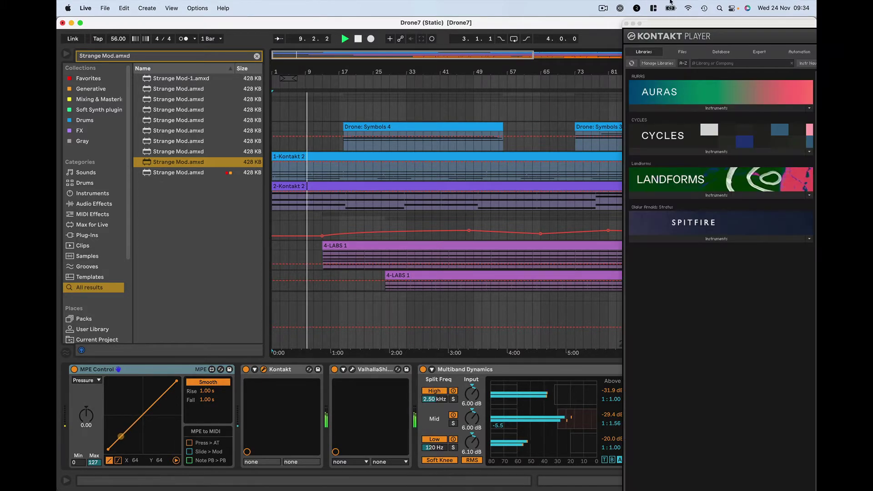
drag(702, 21, 282, 25)
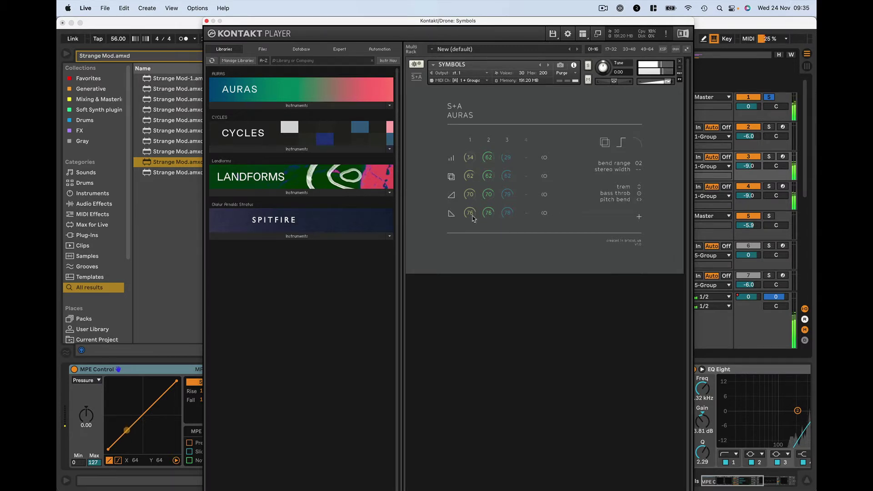
click(639, 218)
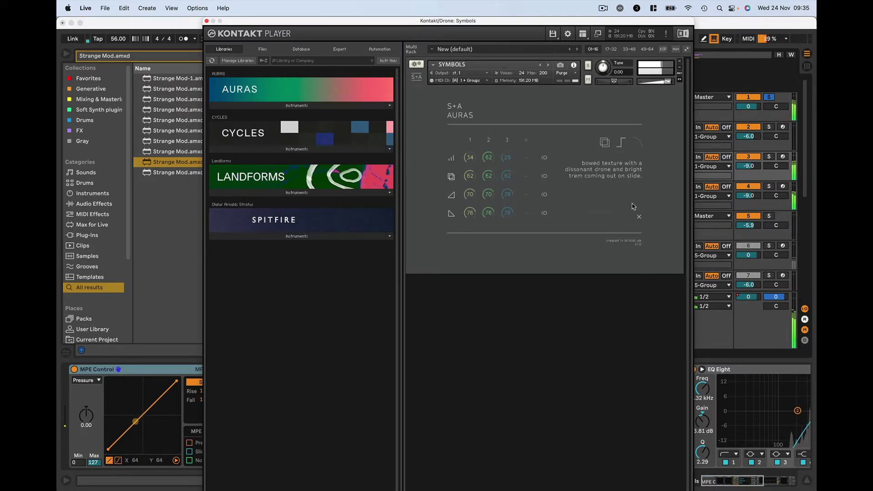
click(639, 220)
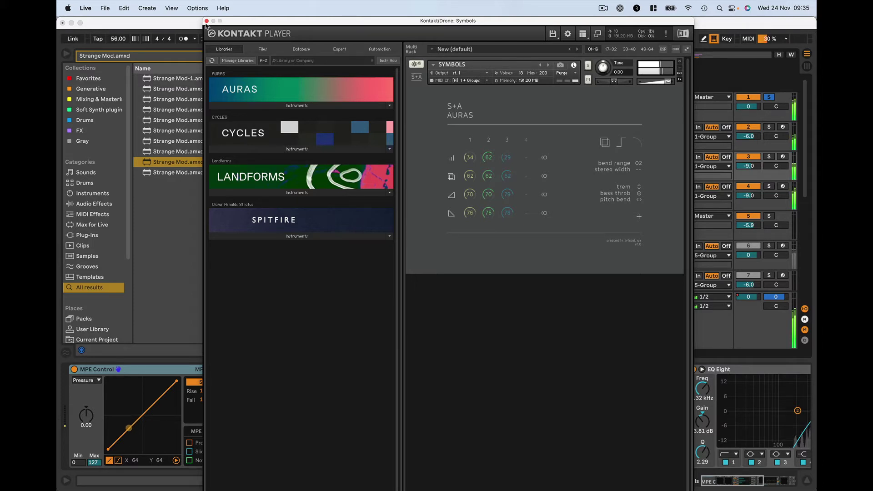
- Close Kontakt, show clip 1-Kontakt 2's 74: MPE Slide envelope, and solo the Drone: Symbols track
click(207, 21)
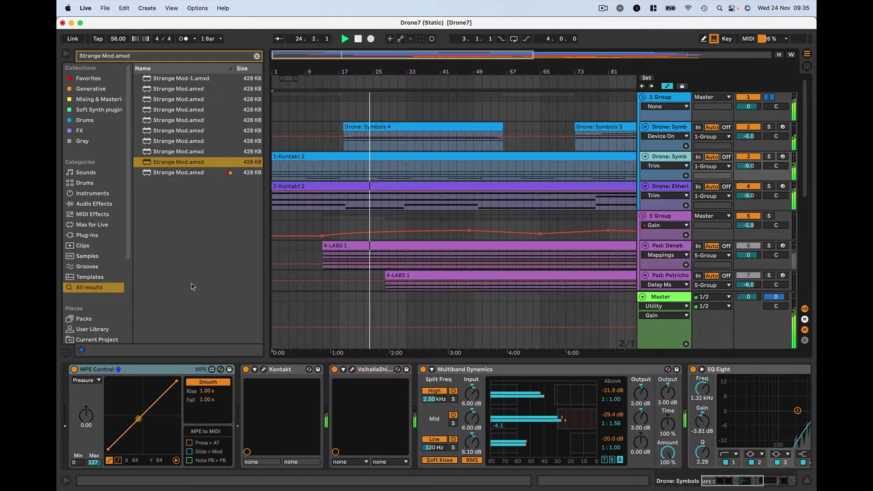
double_click(337, 157)
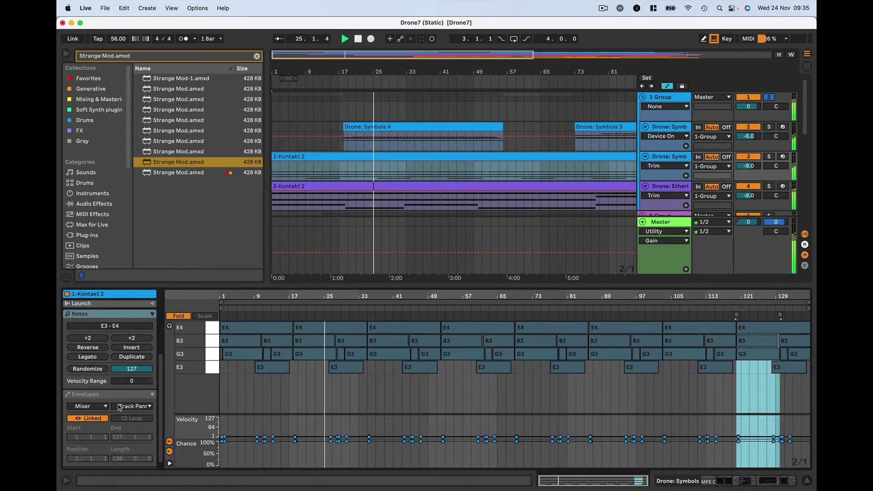
click(151, 404)
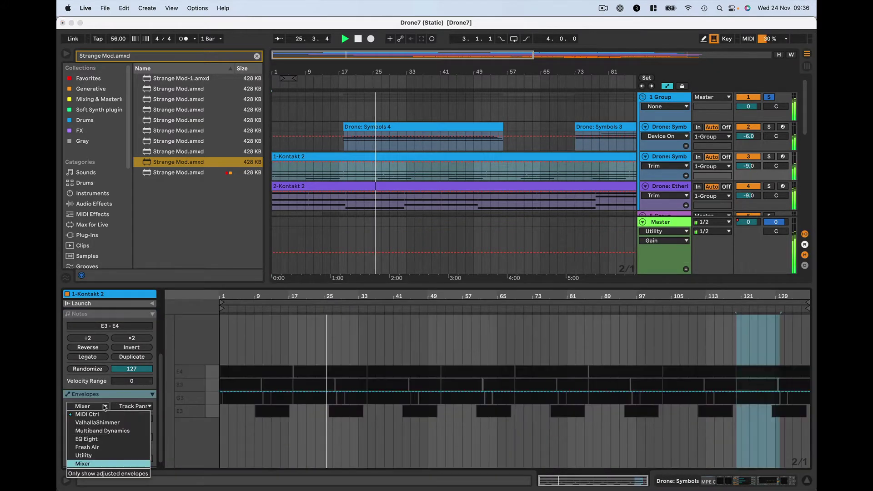
click(144, 411)
click(143, 411)
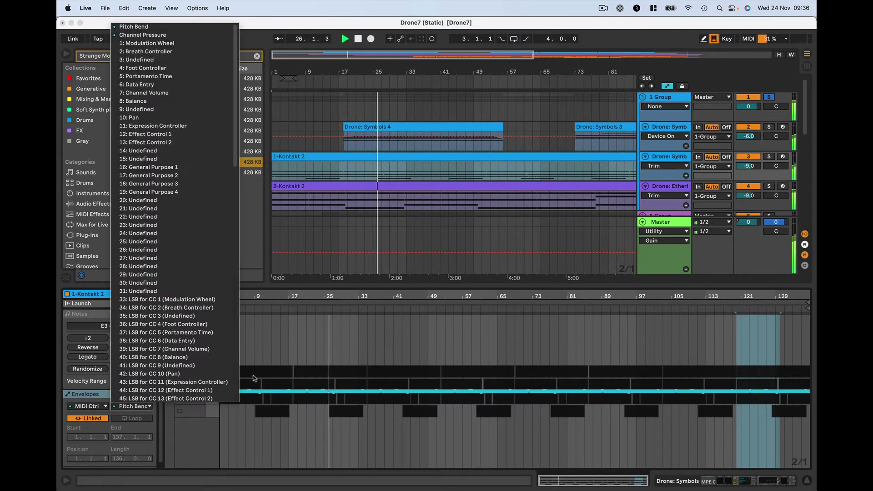
scroll(236, 377, down, 5)
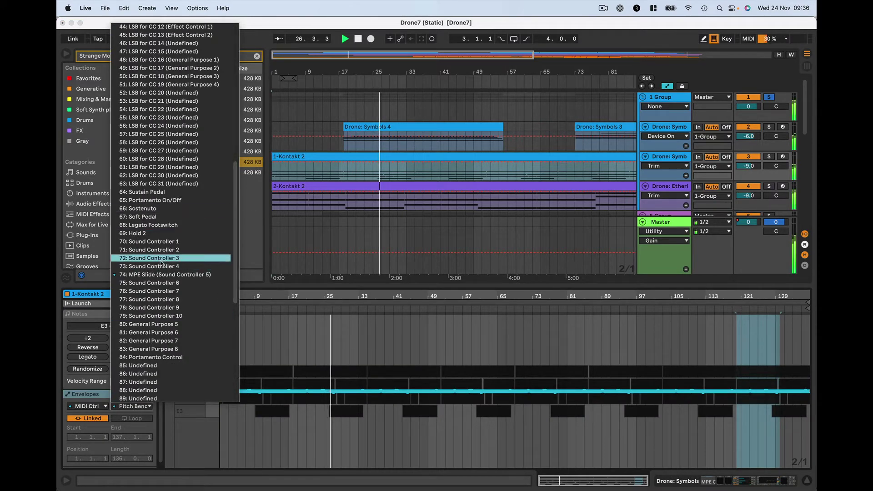
click(164, 275)
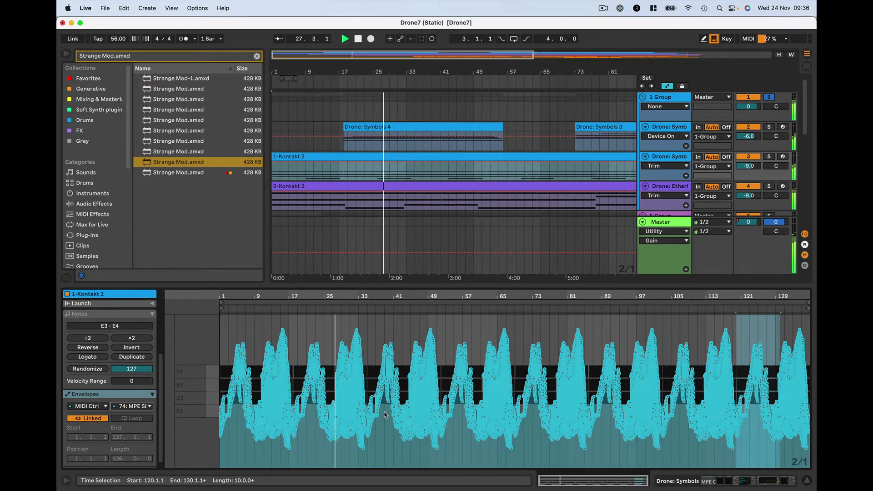
mouse_move(387, 401)
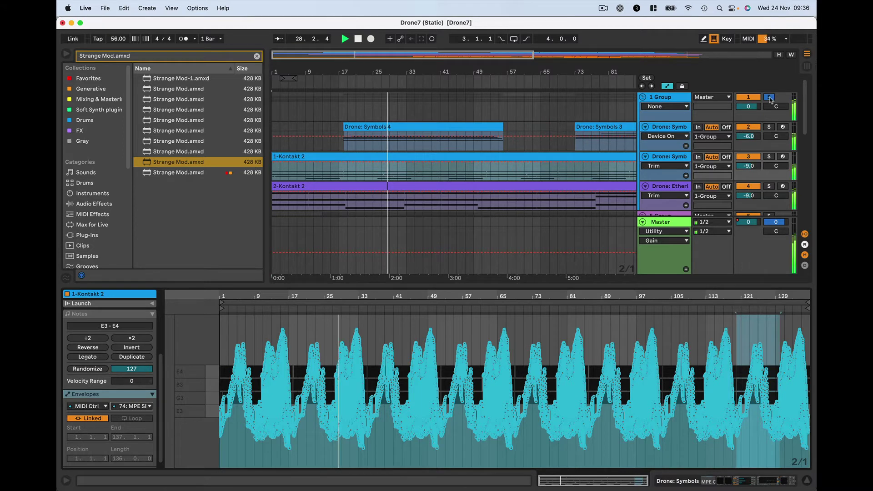
click(769, 157)
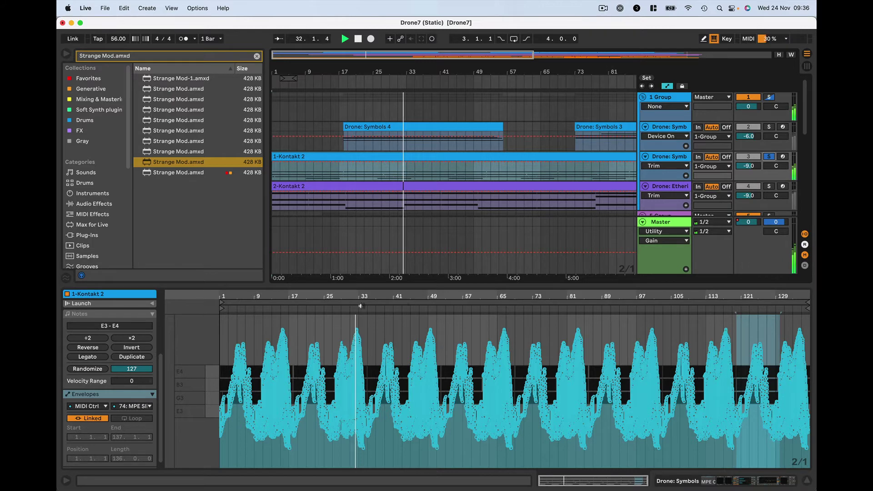
- Zoom the clip to bars 31–37, re-solo 1 Group, and show Drone: Symbols' device chain
drag(356, 306, 356, 345)
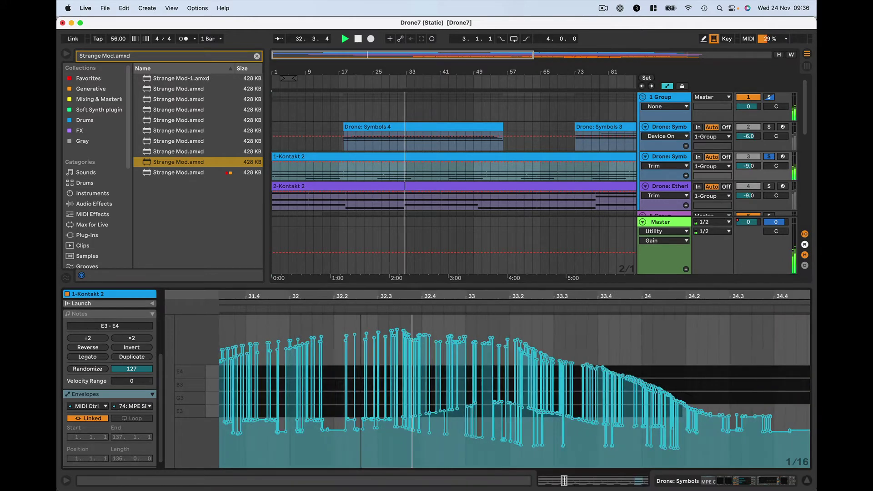
drag(376, 314, 376, 318)
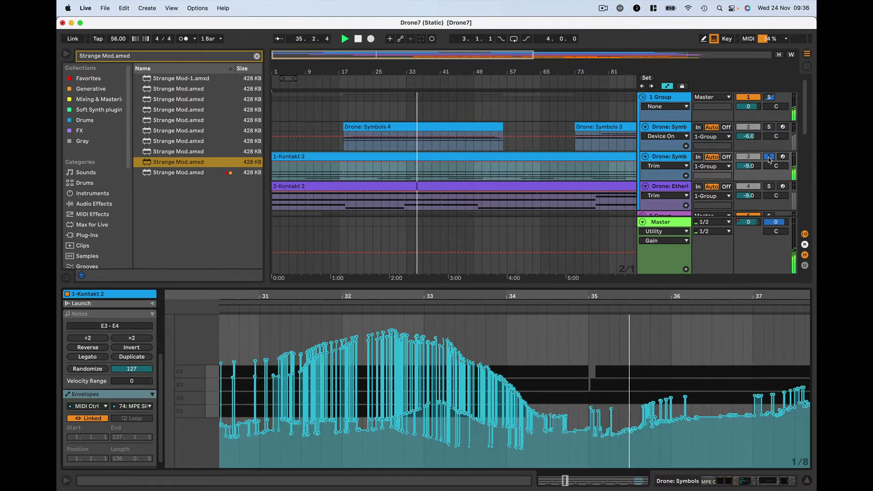
click(768, 98)
click(769, 98)
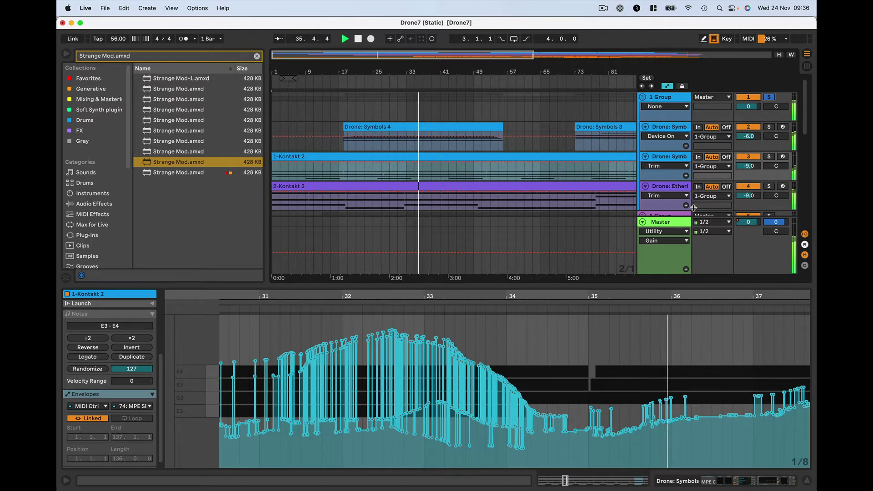
click(663, 158)
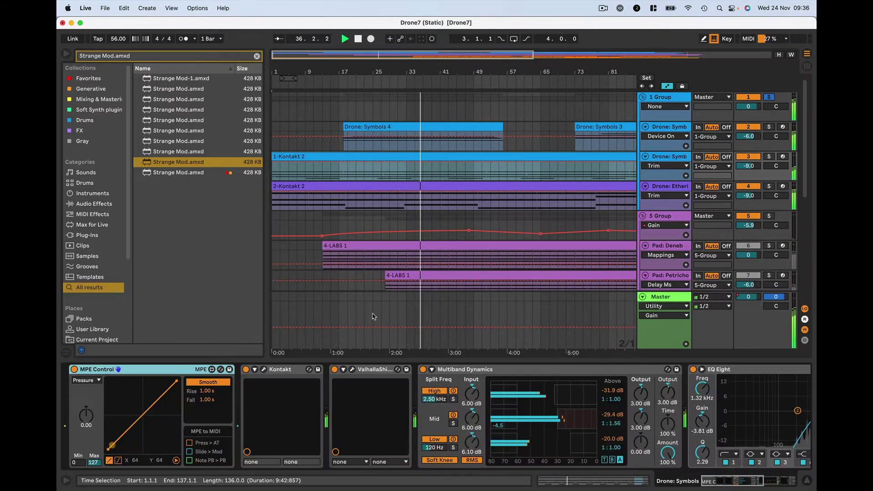
- Switch the MPE Control device's source from Pressure to Slide
click(99, 381)
click(79, 397)
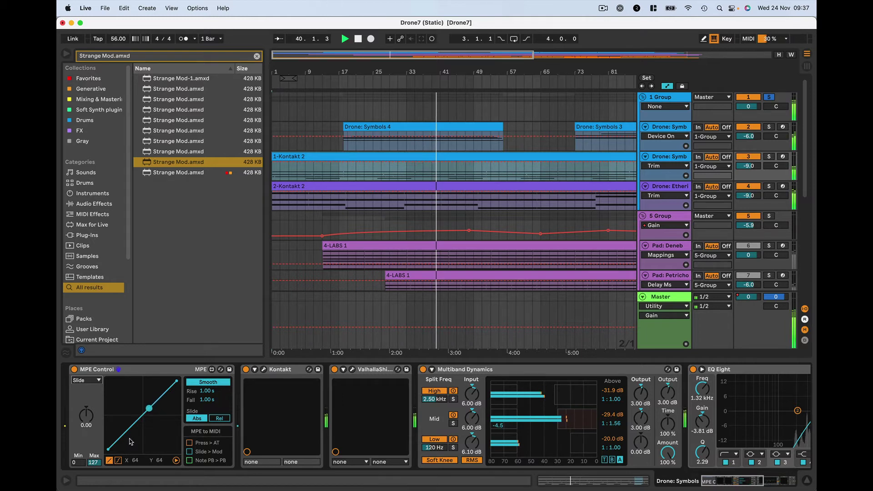
click(352, 370)
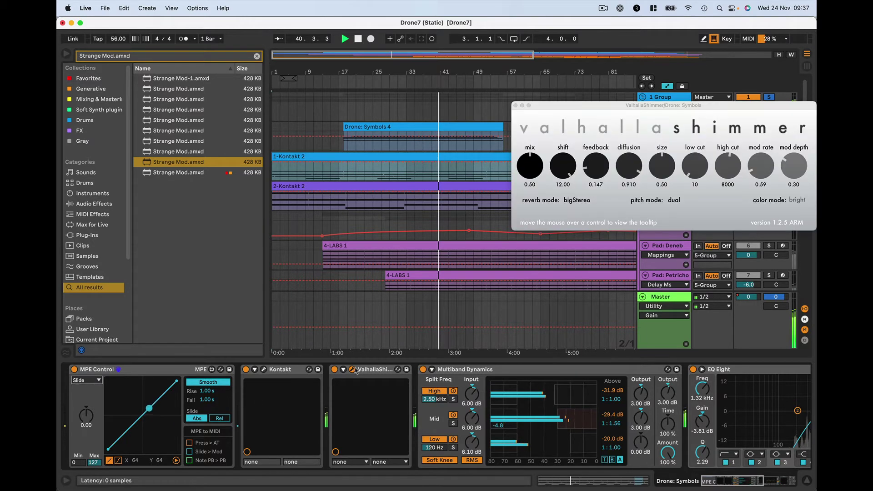
drag(562, 105, 473, 106)
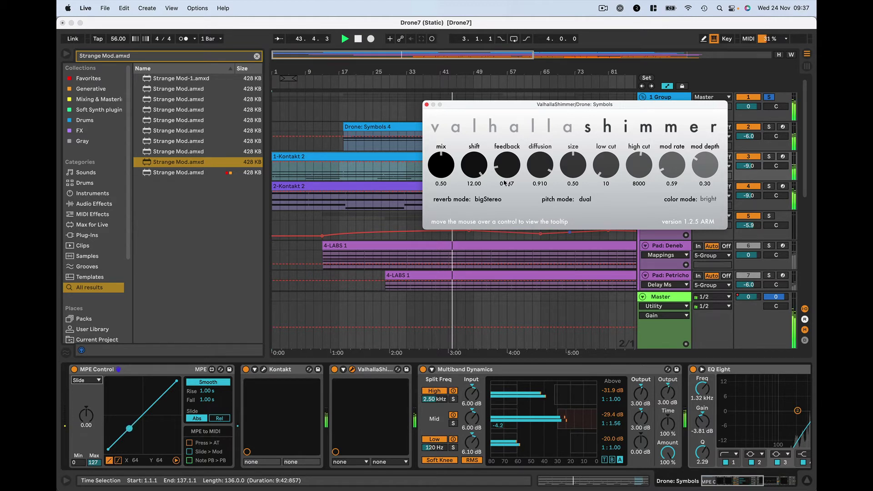
click(426, 105)
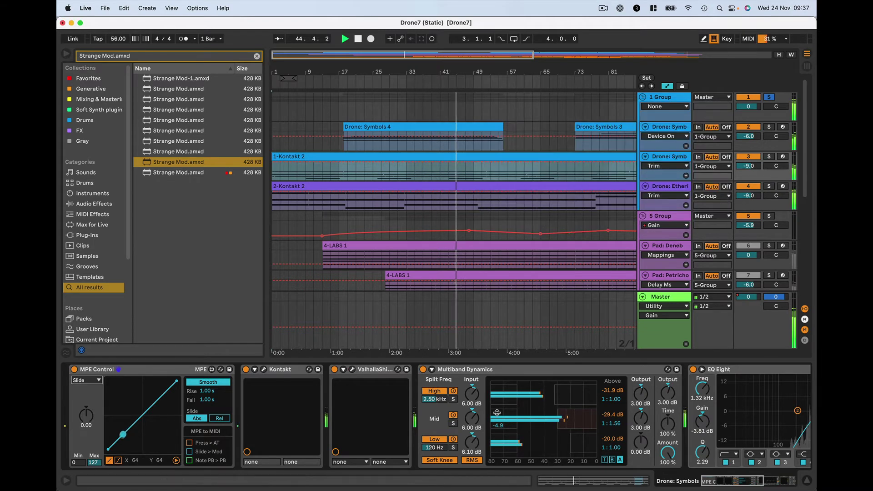
- Revisit the Drone: Symbols clips and slide envelope, then show Drone: Etheric Body's devices
click(682, 131)
click(672, 160)
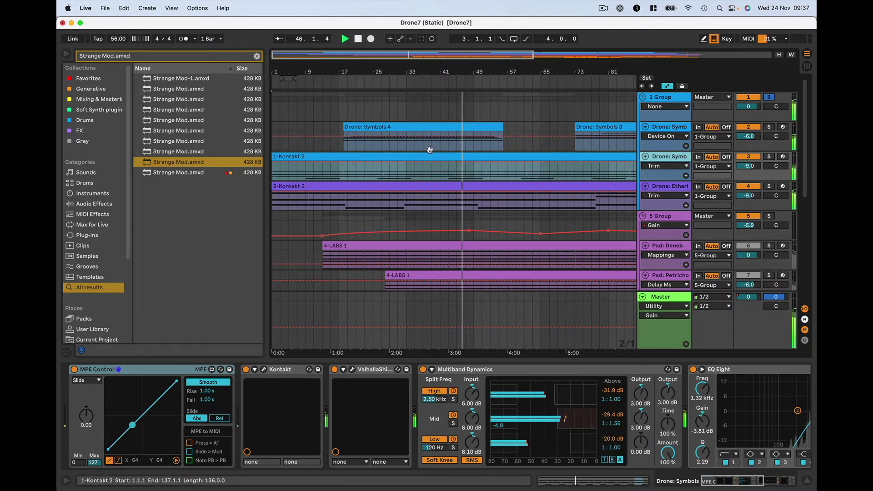
double_click(396, 127)
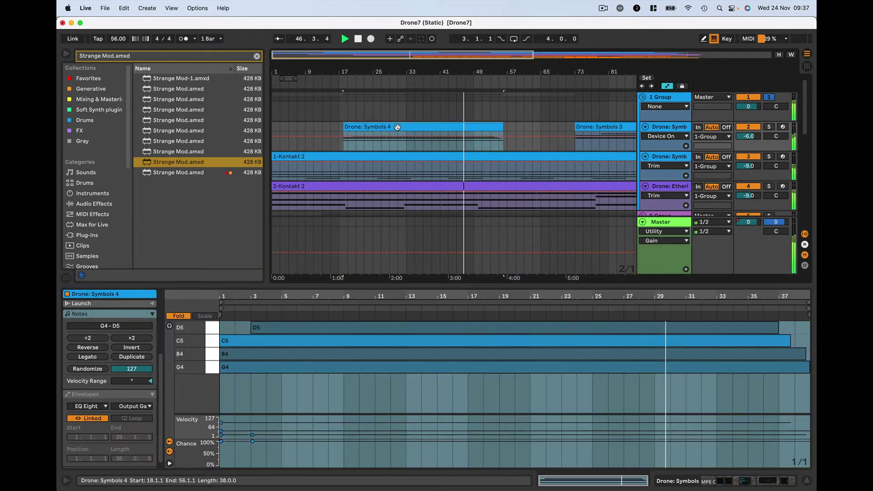
click(398, 157)
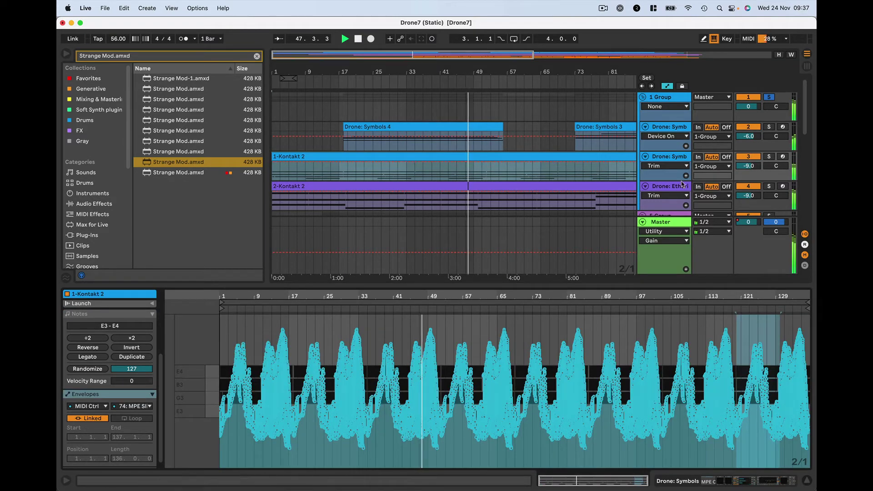
click(682, 187)
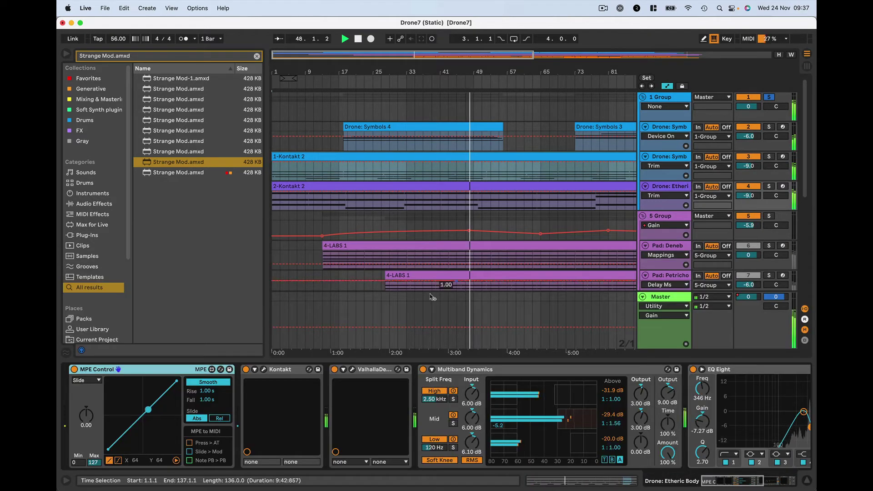
- Open the Etheric Body Kontakt window, read its S+A Auras cello description, and close it
click(263, 370)
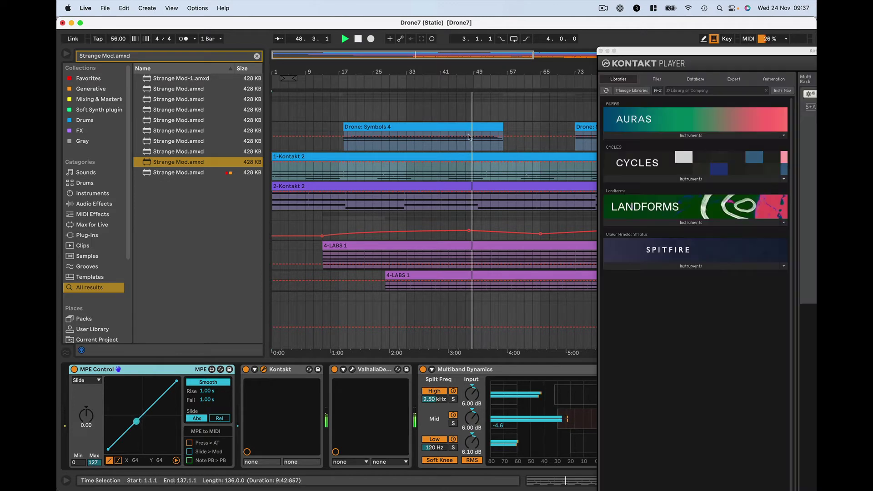
drag(676, 47, 249, 38)
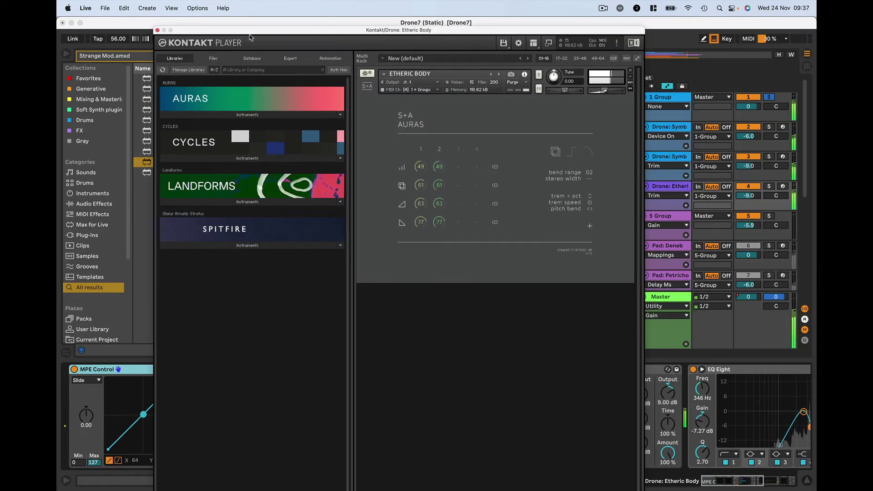
click(591, 227)
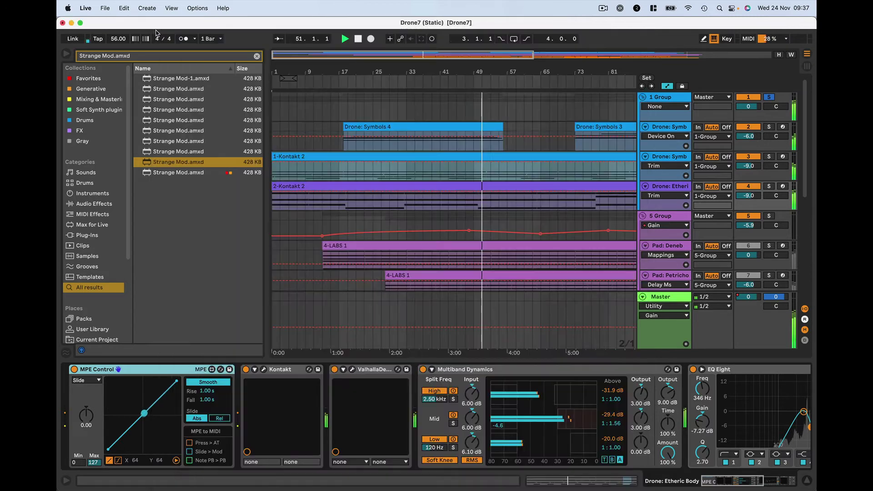
click(157, 31)
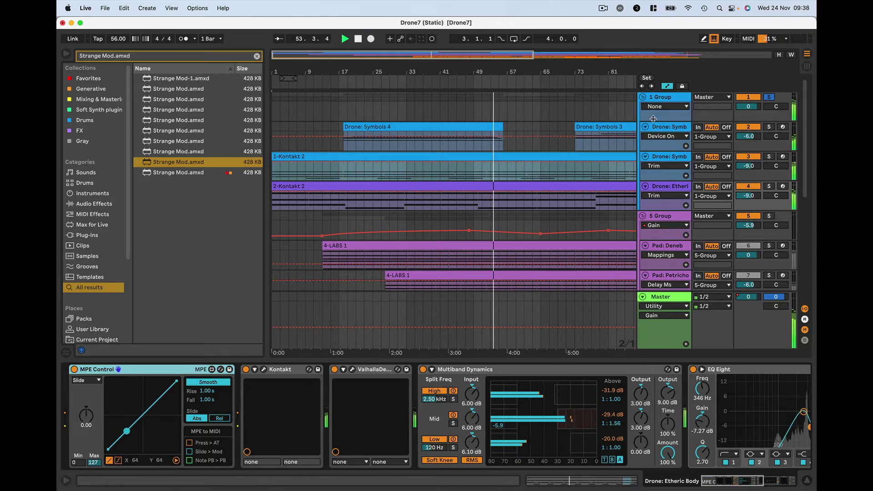
- Fold and unsolo 1 Group, then solo 5 Group
click(644, 98)
click(769, 97)
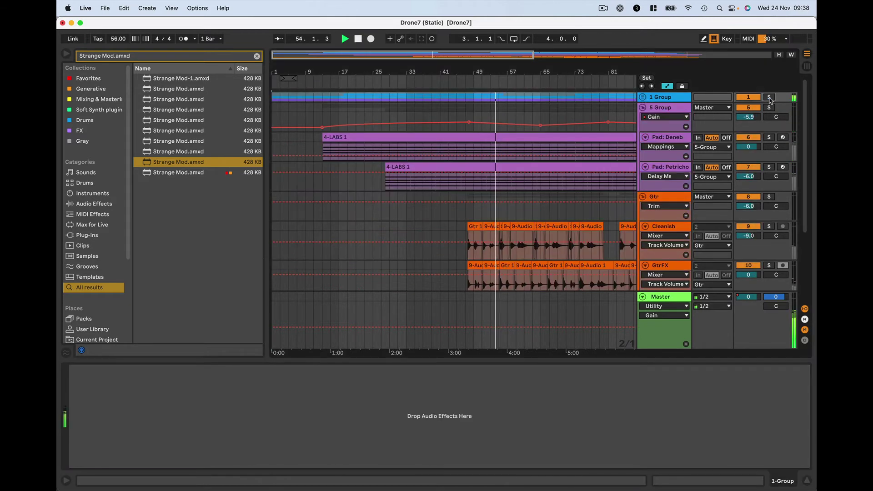
click(769, 108)
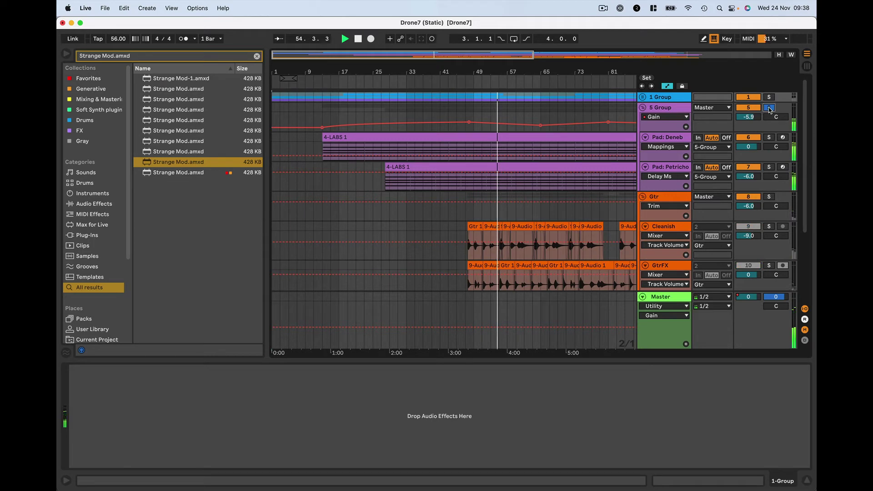
- Show Pad: Deneb's devices and briefly open its LABS Deneb instrument window
click(680, 137)
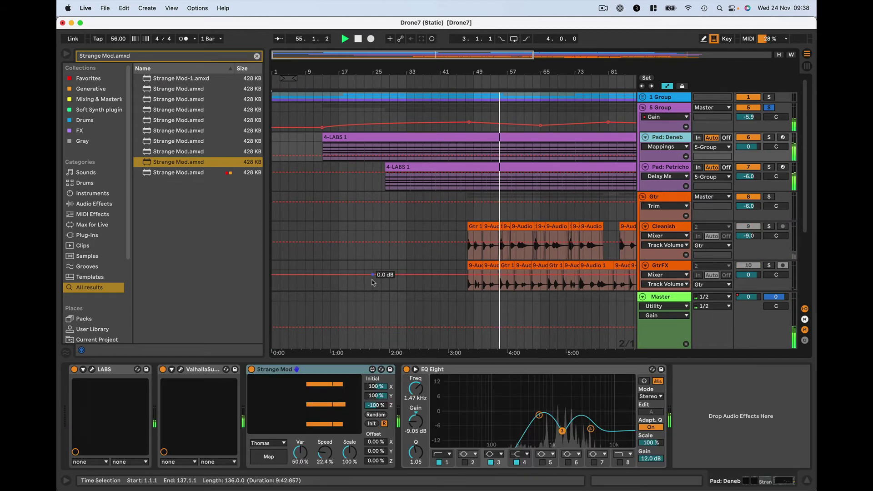
click(93, 371)
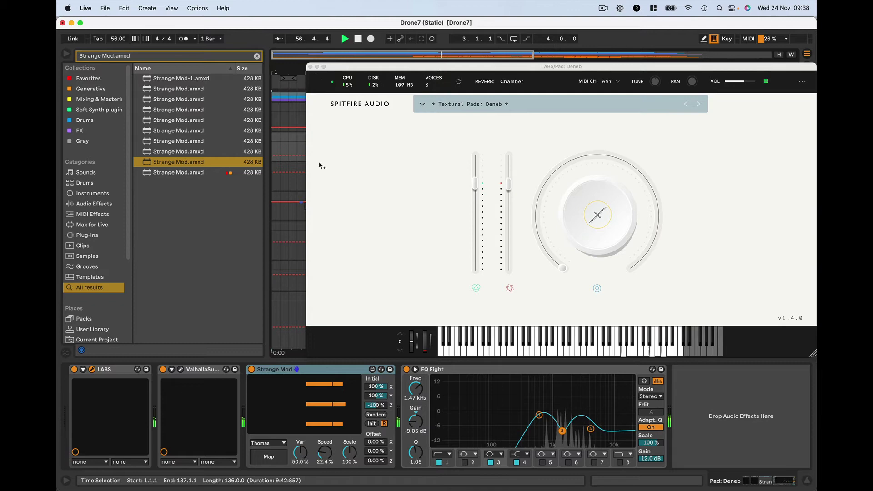
click(310, 67)
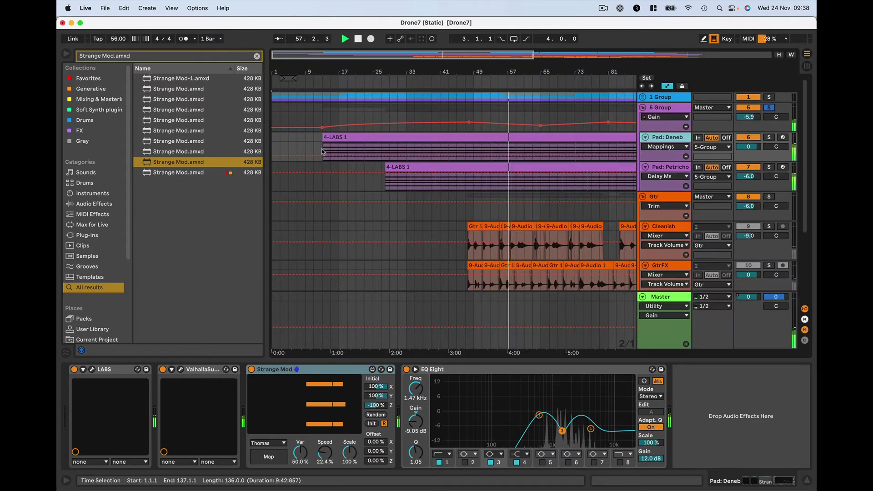
- Inspect LABS parameters and Strange Mod's X/Y/Z mappings to Expression, Dynamics and Mix
click(281, 456)
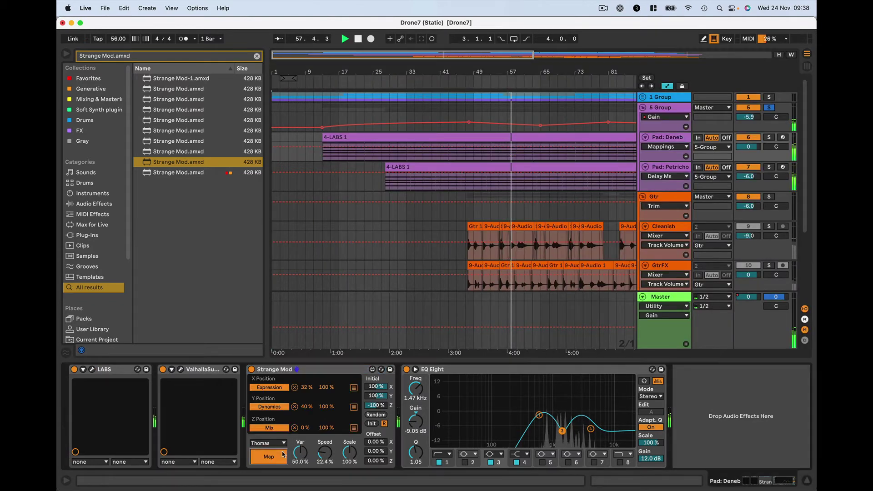
click(280, 457)
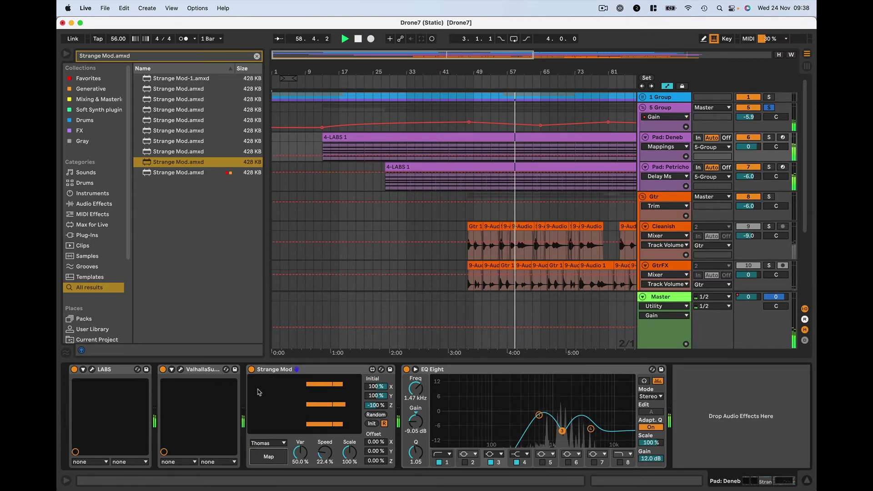
click(83, 369)
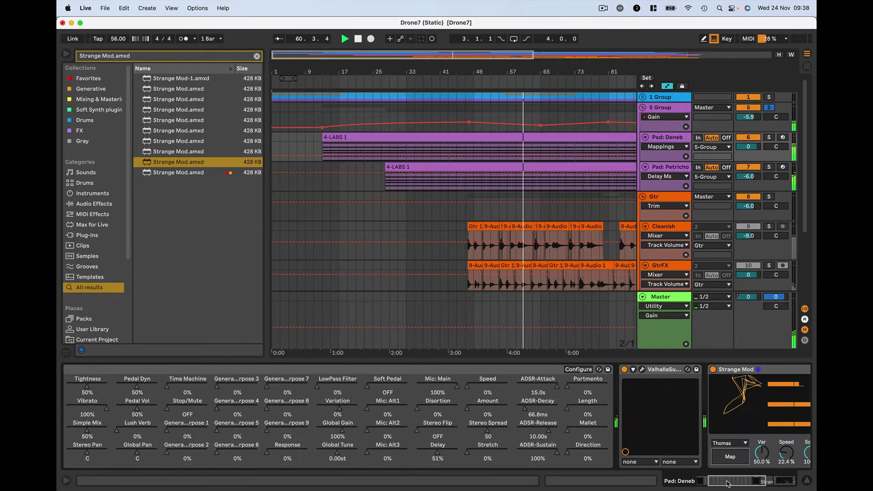
click(718, 483)
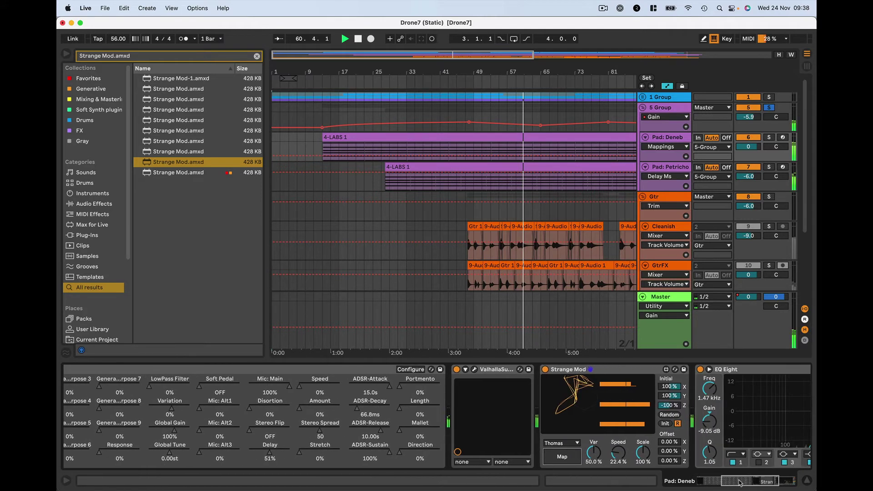
click(575, 457)
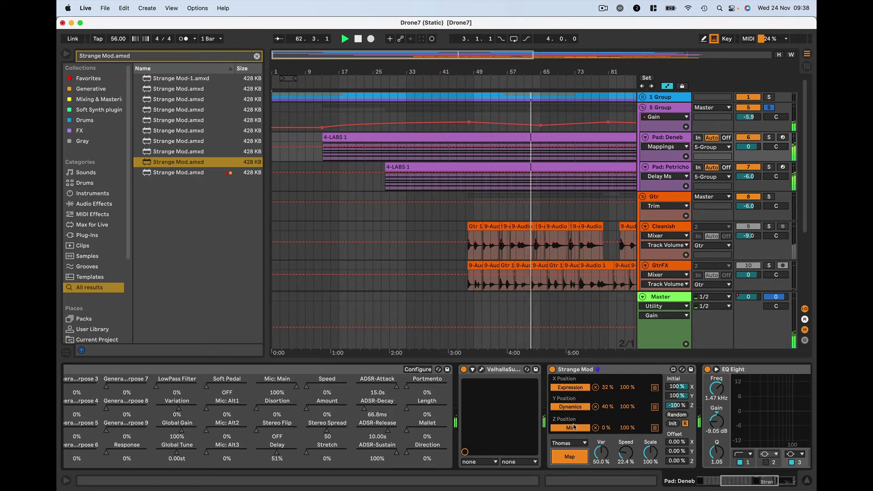
click(578, 454)
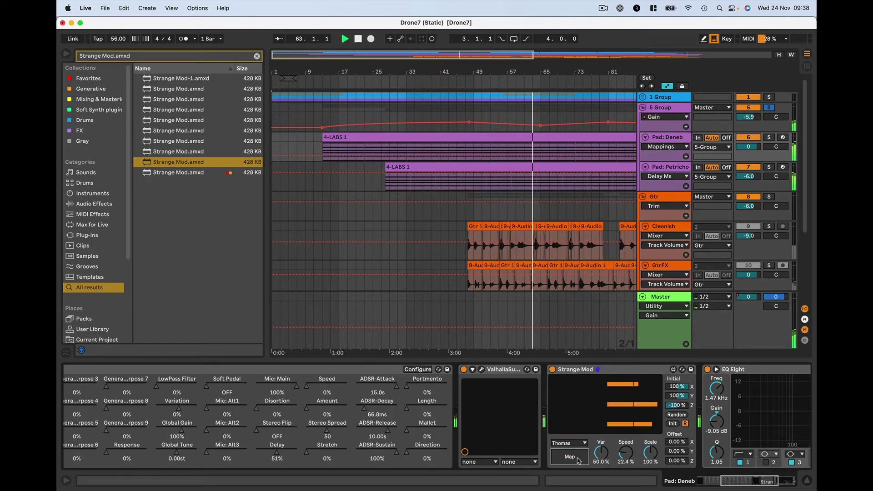
- Collapse the LABS device and rotate Strange Mod's trajectory view
double_click(221, 369)
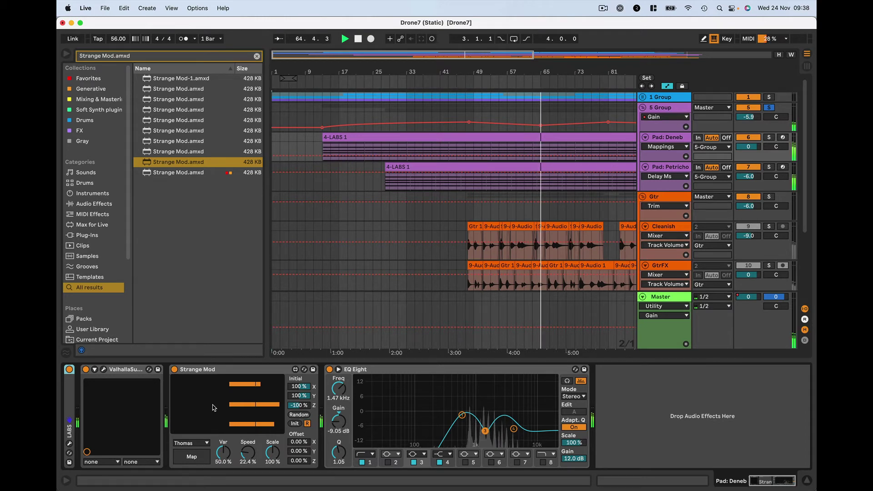
drag(213, 408, 207, 401)
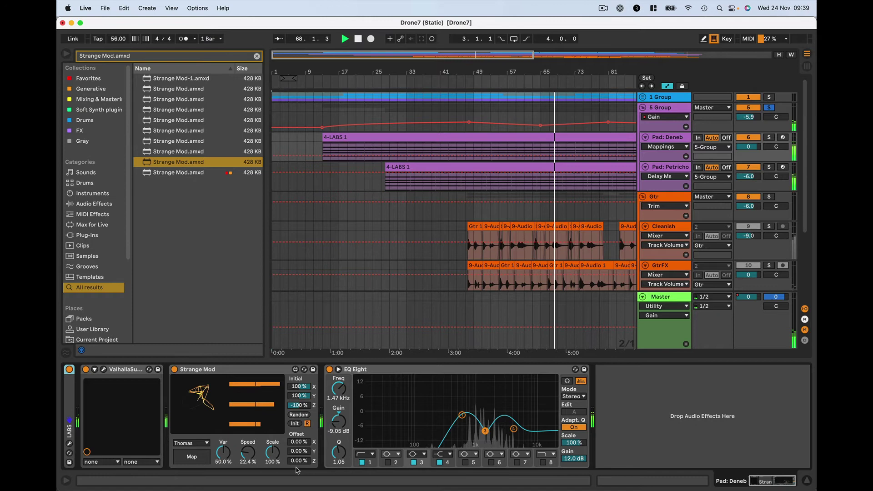
scroll(172, 381, left, 1)
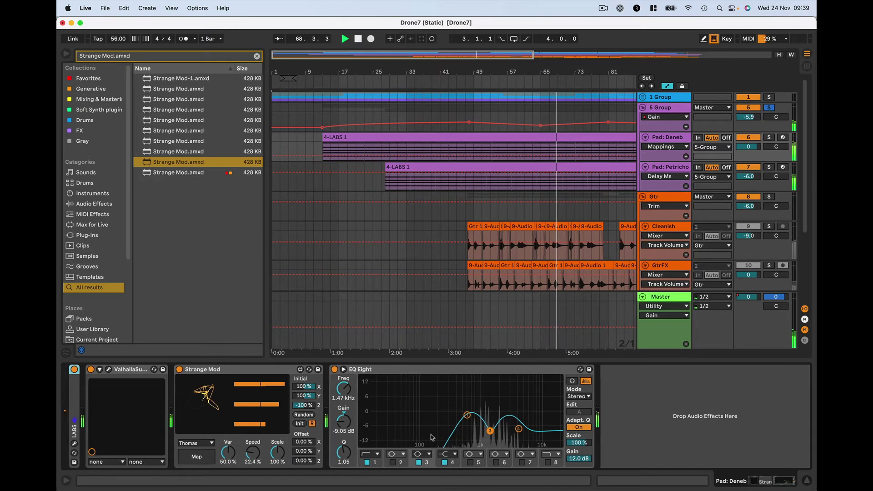
- Open Pad: Deneb's Valhalla Supermassive window over the arrangement, then close it
click(108, 369)
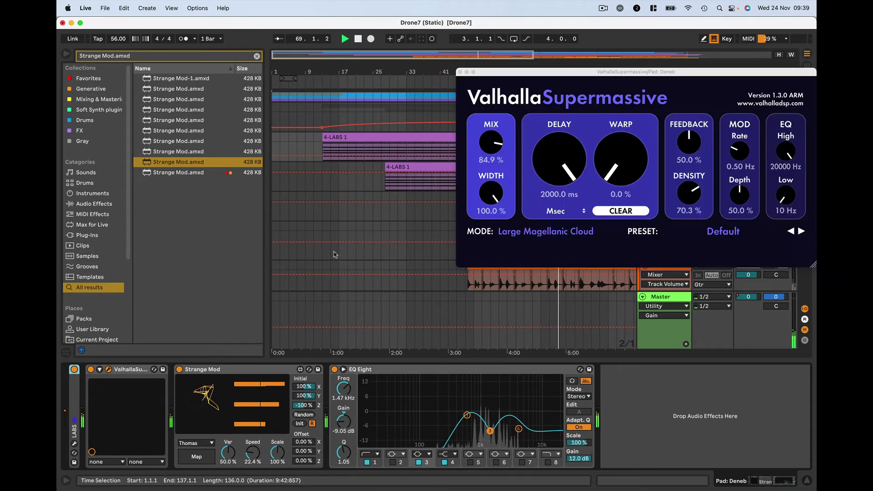
drag(577, 73, 408, 87)
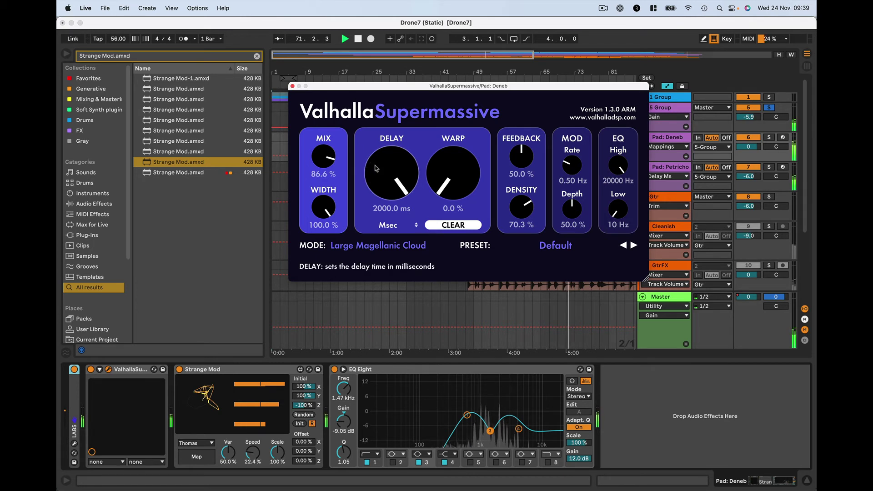
click(292, 87)
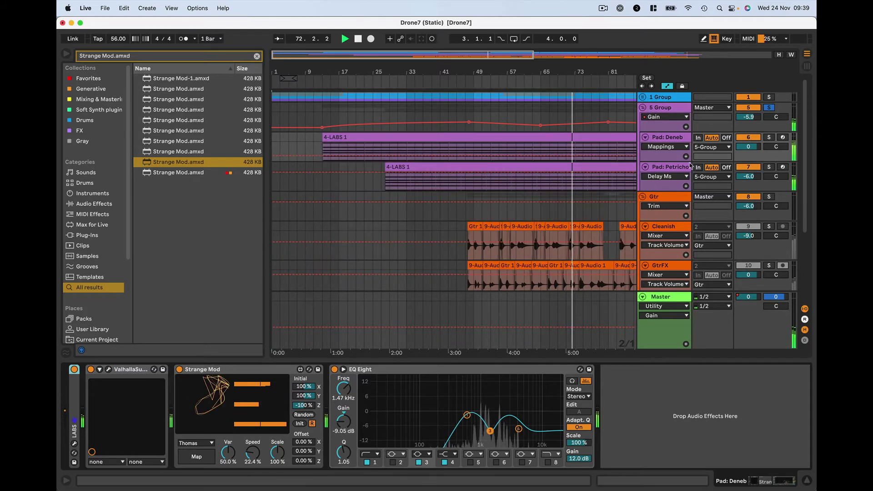
- Show Pad: Petrichor's devices and briefly open its LABS Petrichor window
click(671, 167)
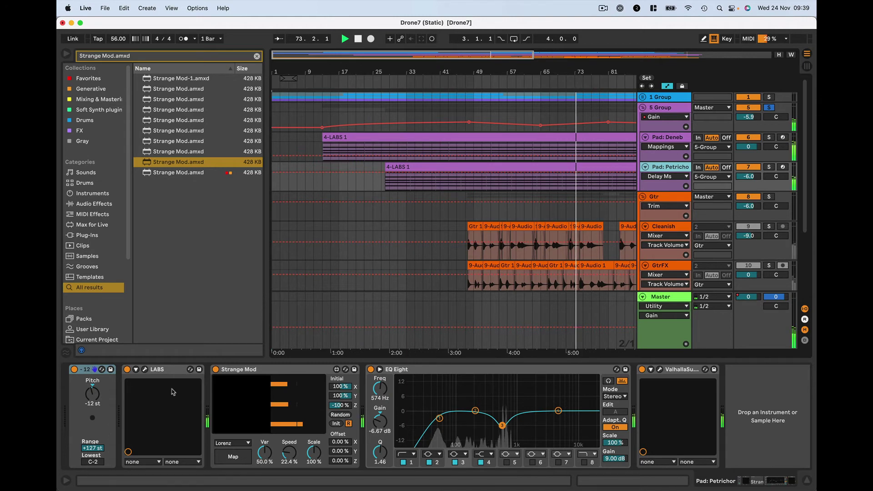
click(145, 370)
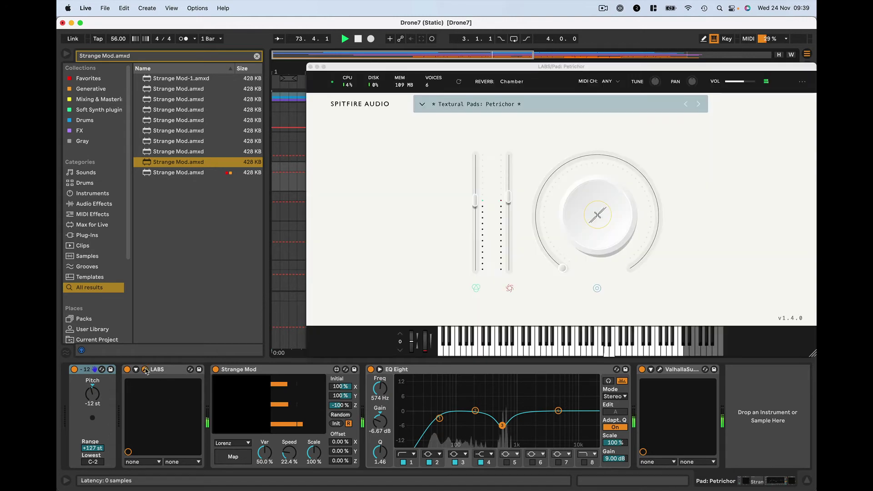
click(145, 370)
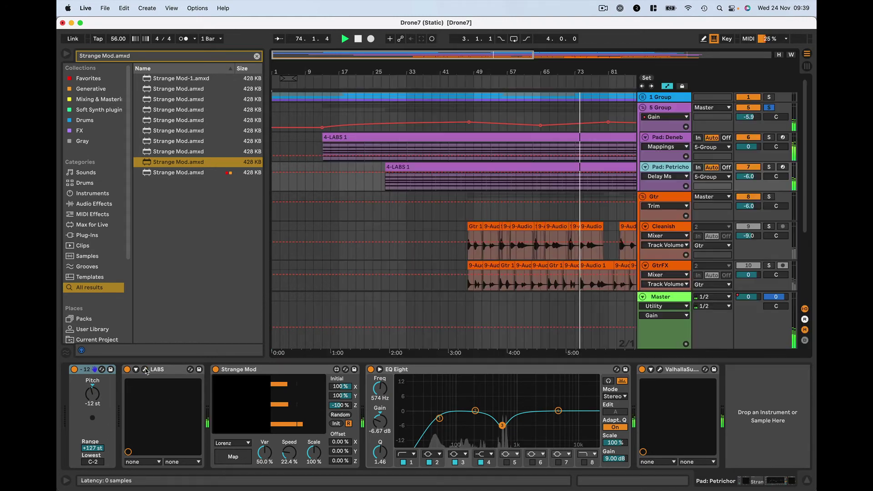
- Toggle solo on 5 Group and 1 Group, ending with no group soloed
click(769, 109)
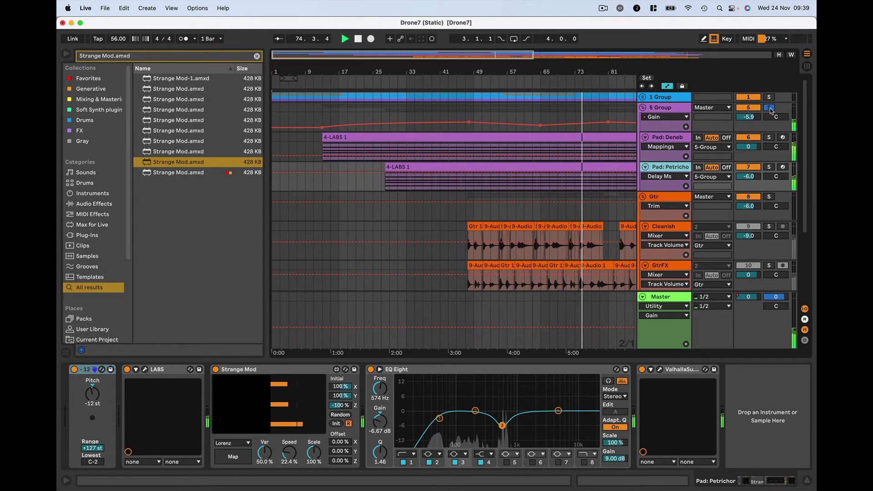
click(769, 108)
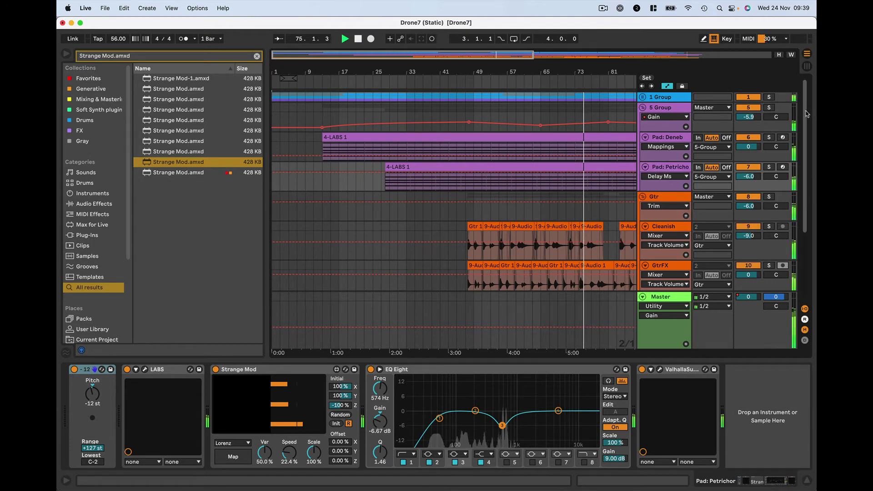
click(769, 97)
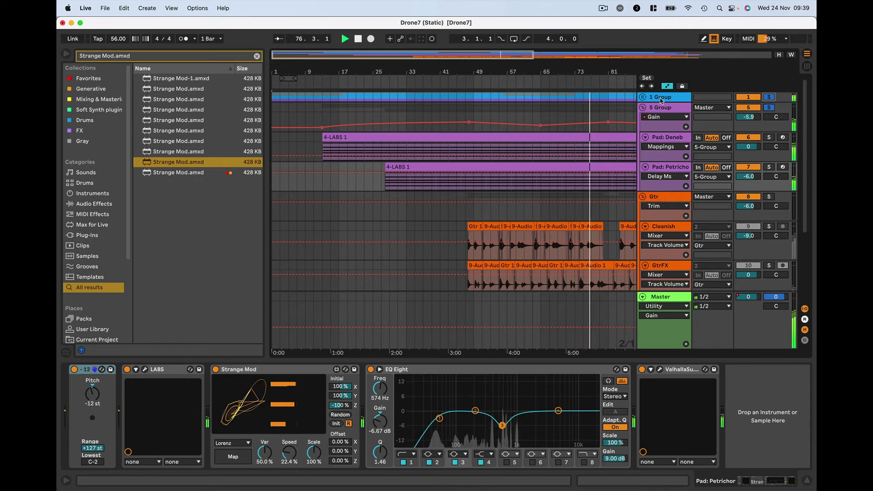
click(770, 98)
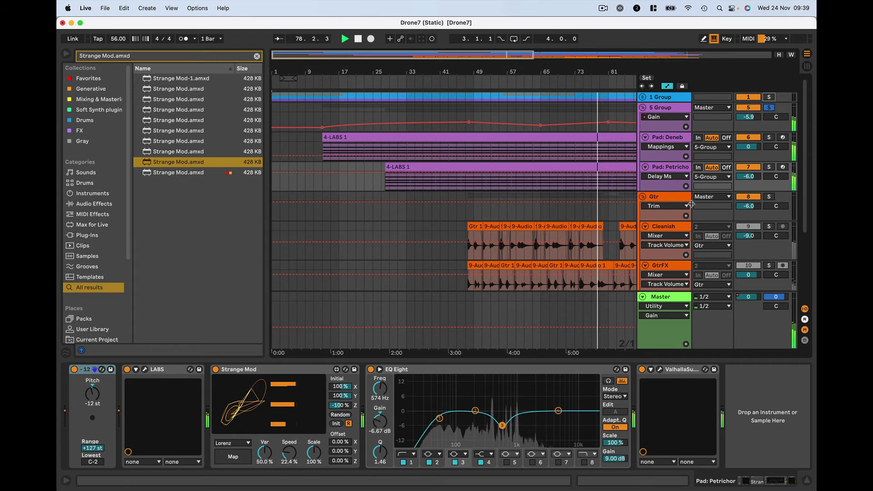
click(769, 108)
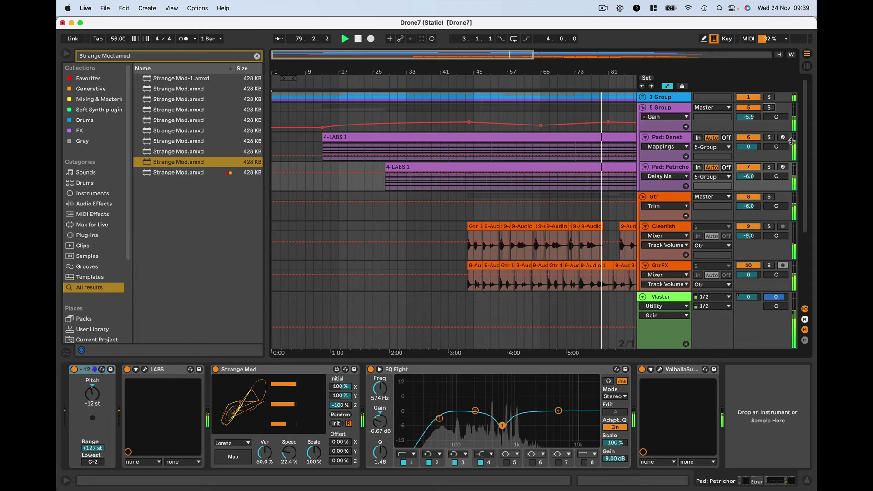
scroll(804, 186, down, 5)
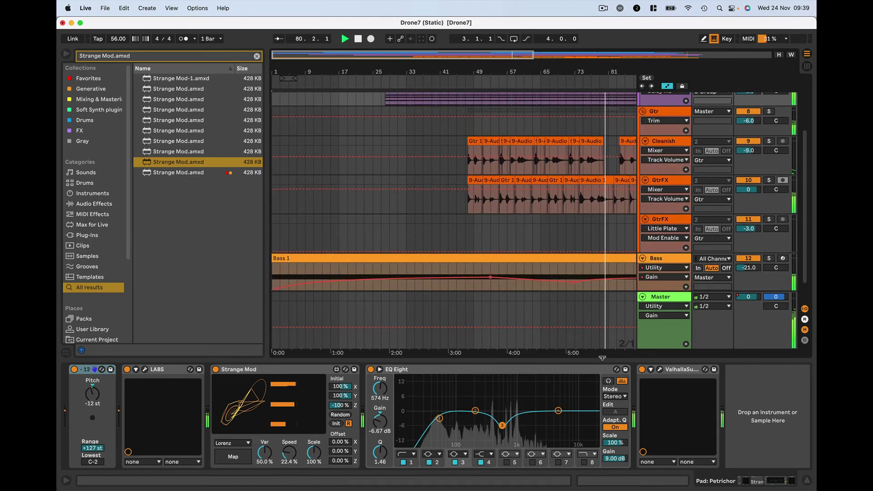
- Hide the browser and inspect Cleanish's AC50 chain, Guitar Rig plugin and Clean Reverb chain
click(66, 54)
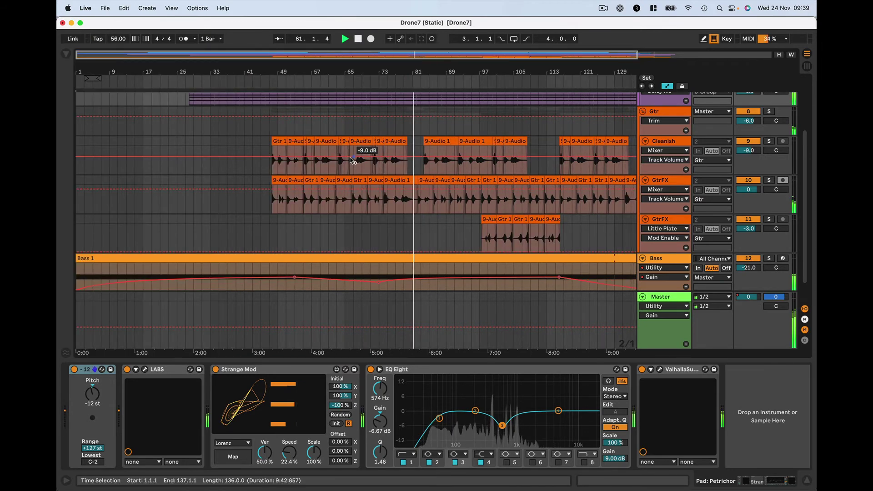
click(665, 141)
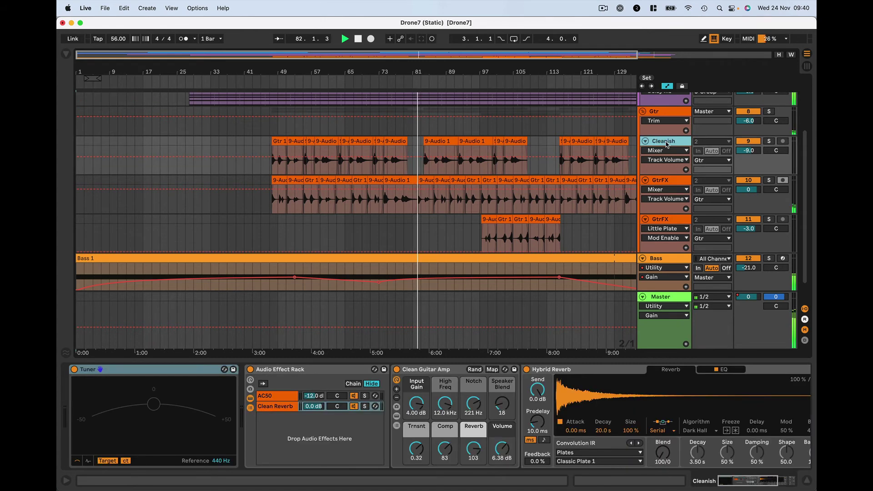
click(287, 399)
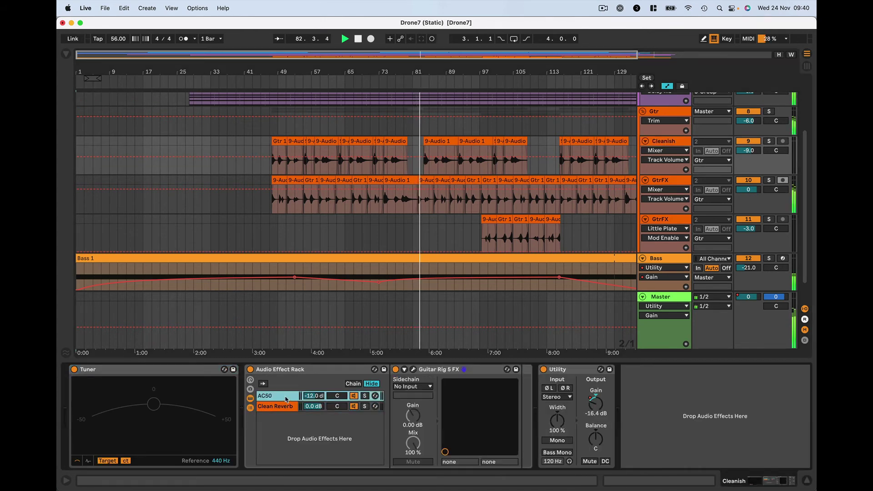
click(413, 369)
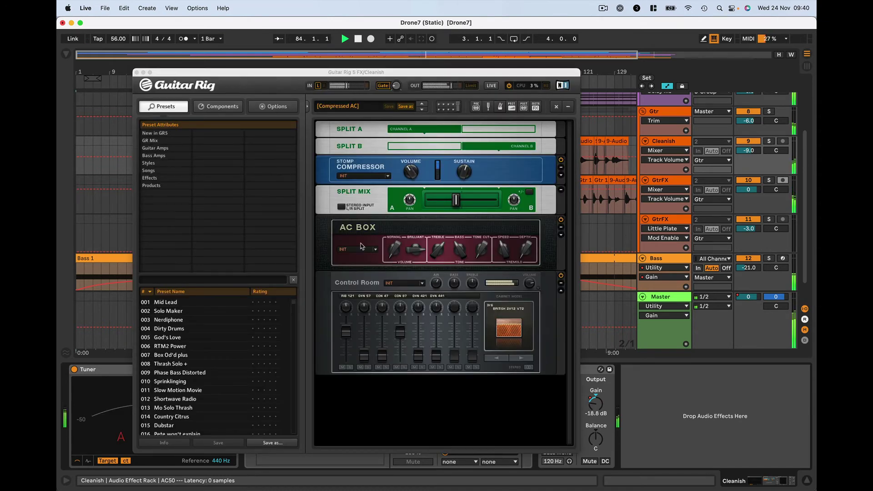
click(136, 75)
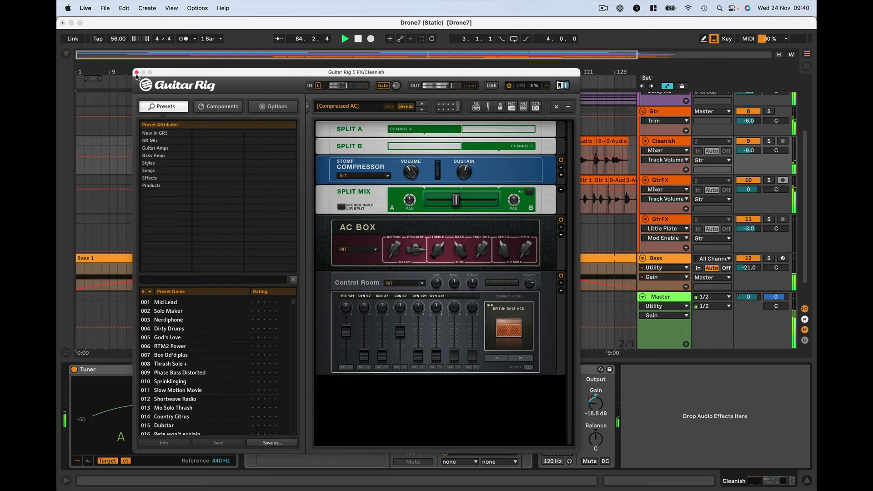
click(136, 73)
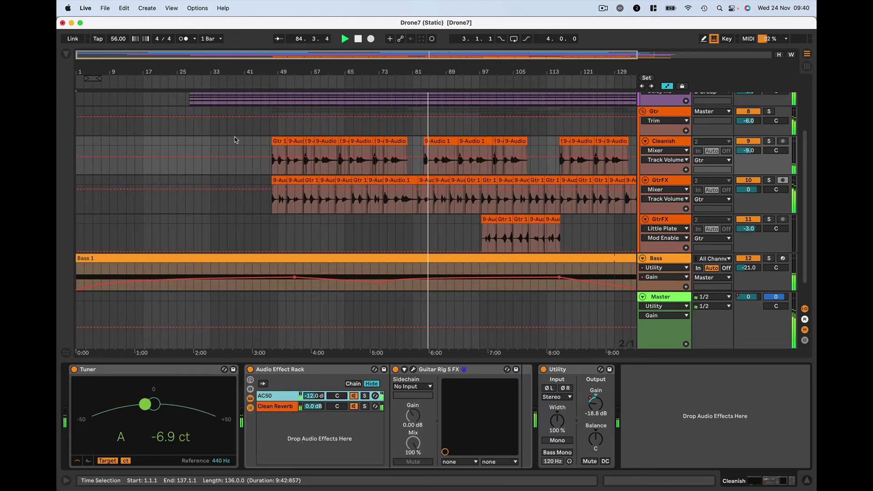
click(279, 407)
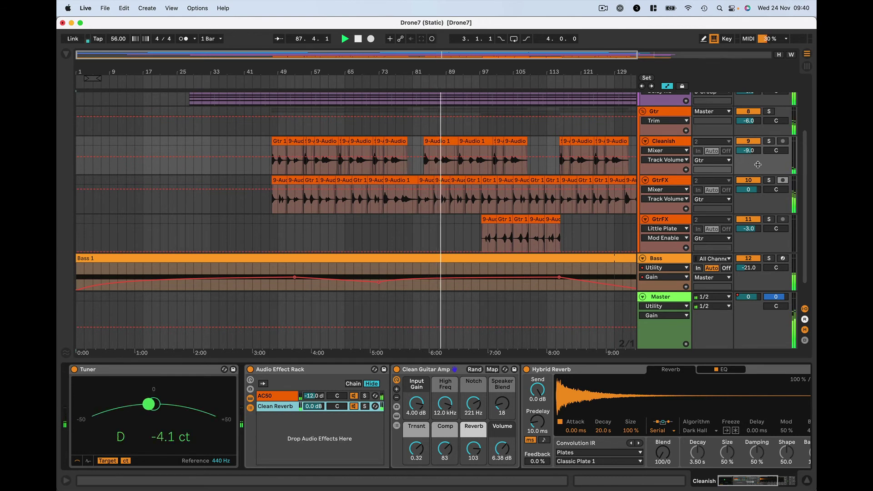
- Solo Cleanish briefly to hear it alone, then display the GtrFX track's devices
click(770, 141)
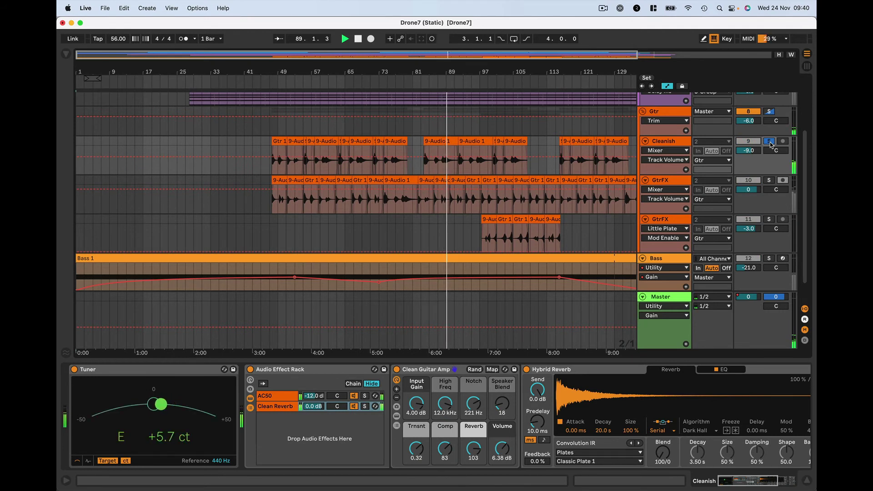
click(769, 142)
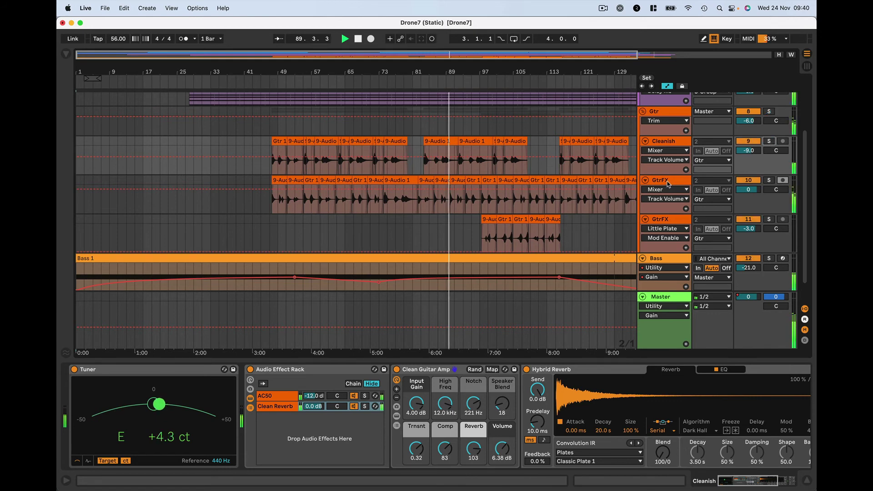
click(667, 181)
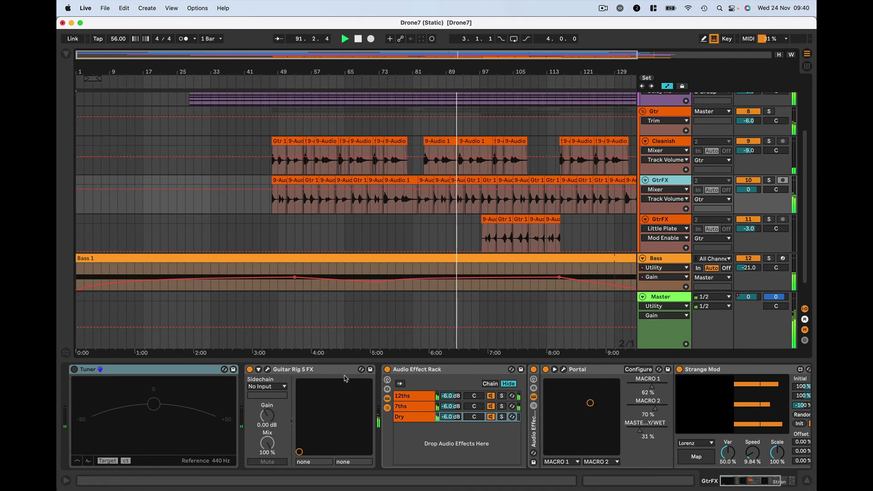
- Show the GtrFX Guitar Rig window and the 12ths chain's Valhalla Shimmer, then close both
click(267, 369)
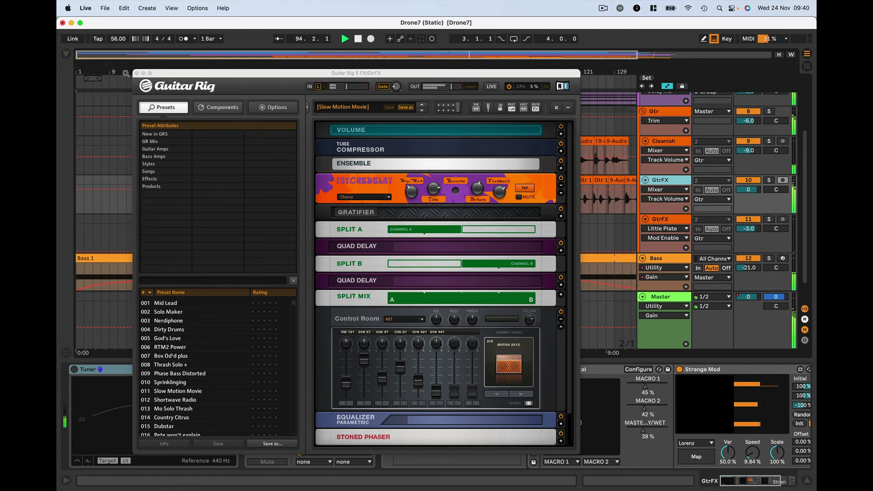
click(136, 73)
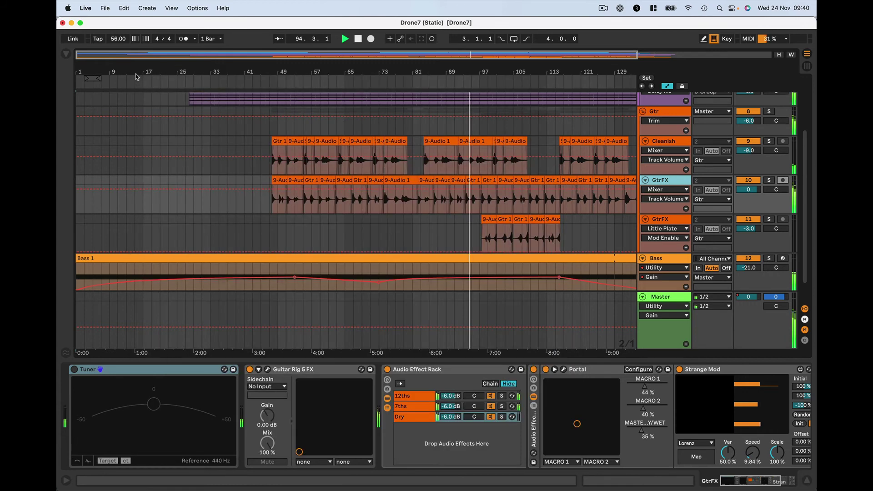
click(444, 396)
click(550, 370)
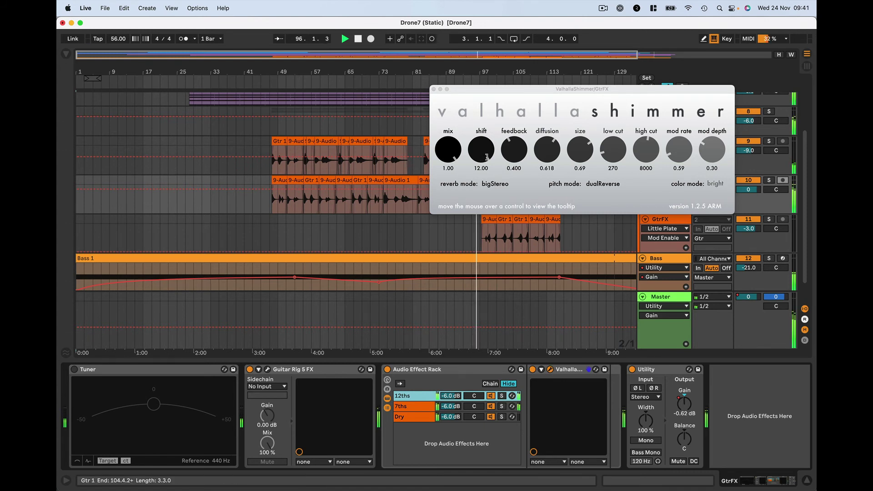
click(551, 370)
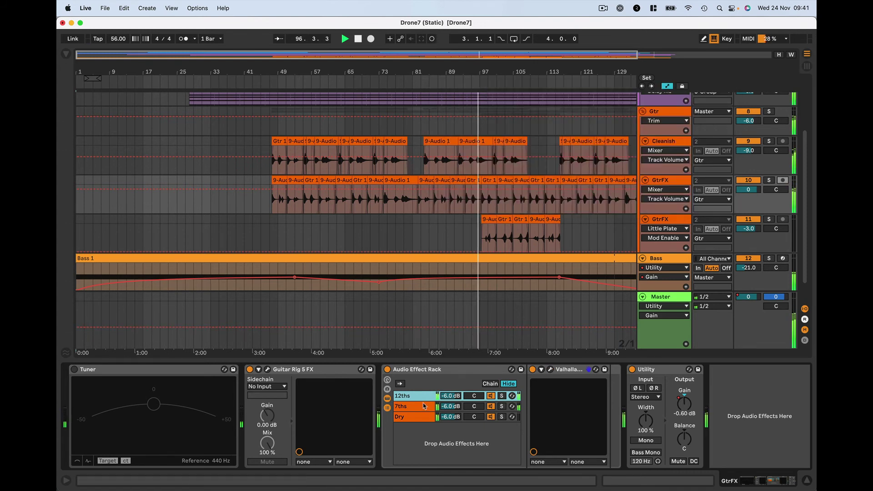
- View the 7ths chain's Valhalla Shimmer and the Portal chain, then unsolo the second GtrFX track
click(425, 406)
click(551, 370)
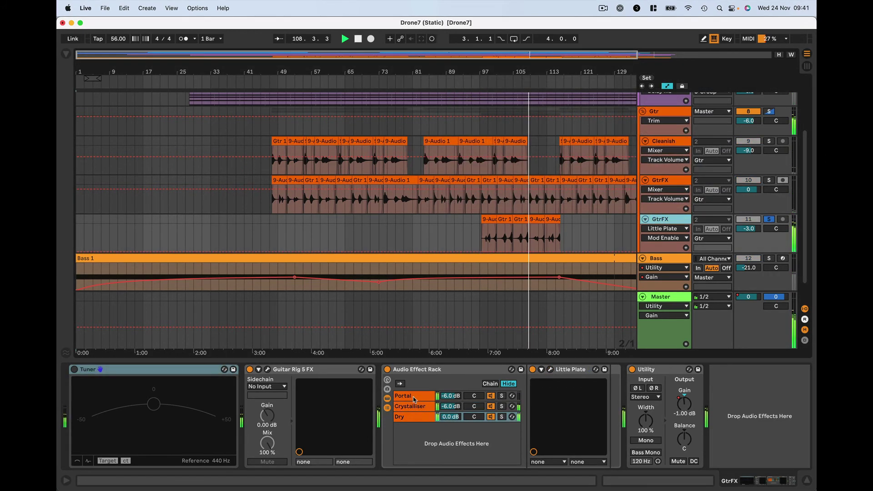
click(414, 399)
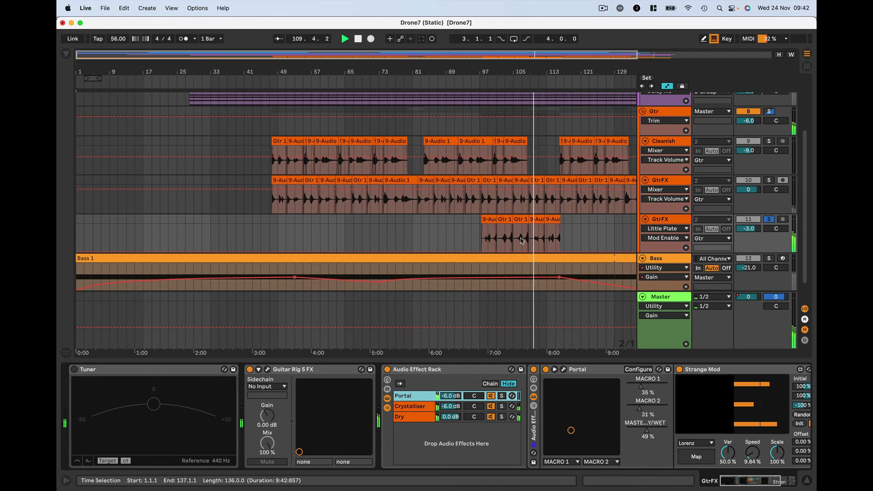
click(269, 370)
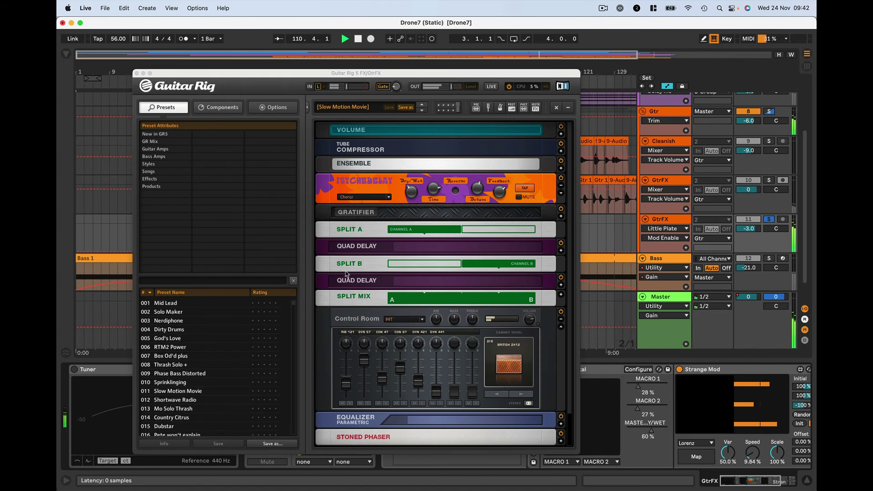
click(136, 73)
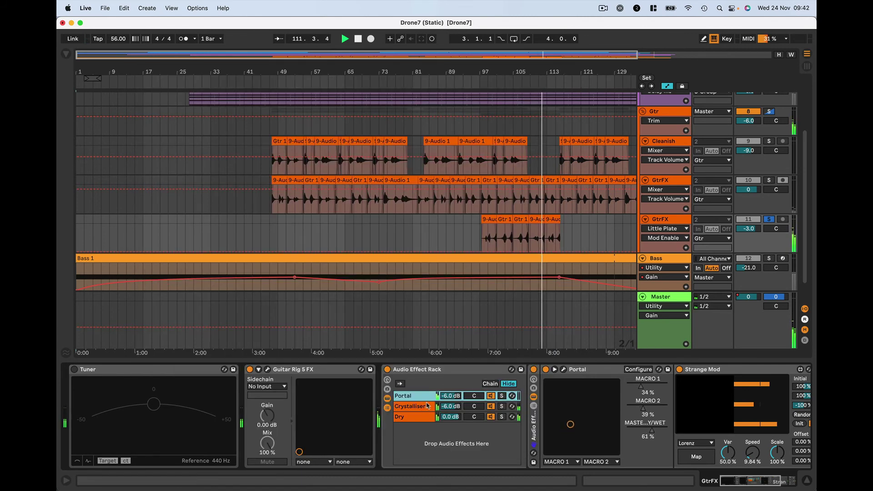
click(770, 221)
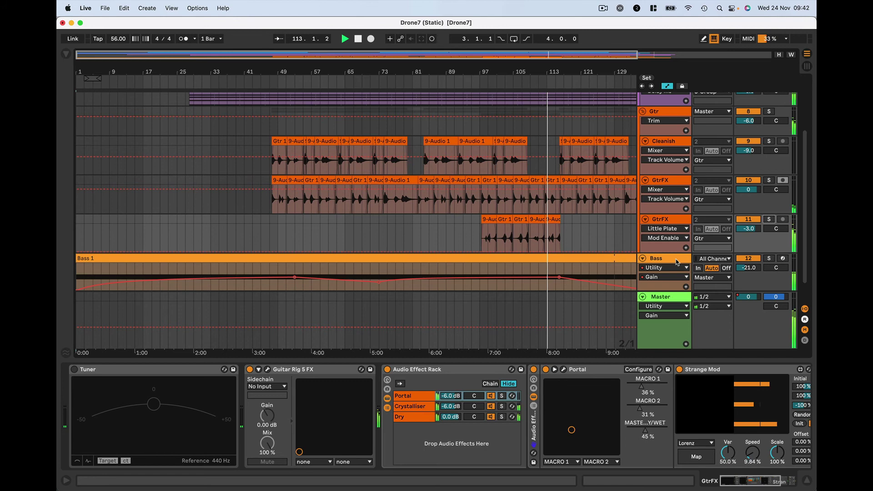
- Display the Bass track's Saturator, COFFEEPUN x64, EQ Eight and Utility effect chain
click(677, 262)
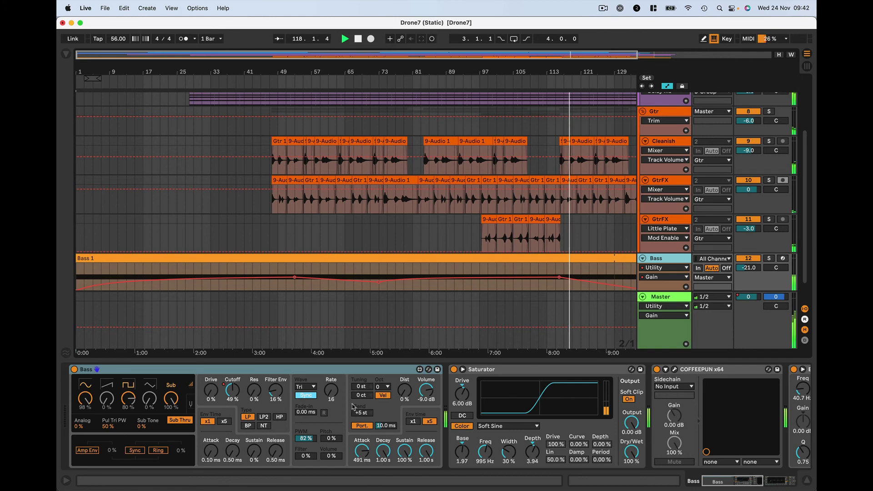
click(478, 412)
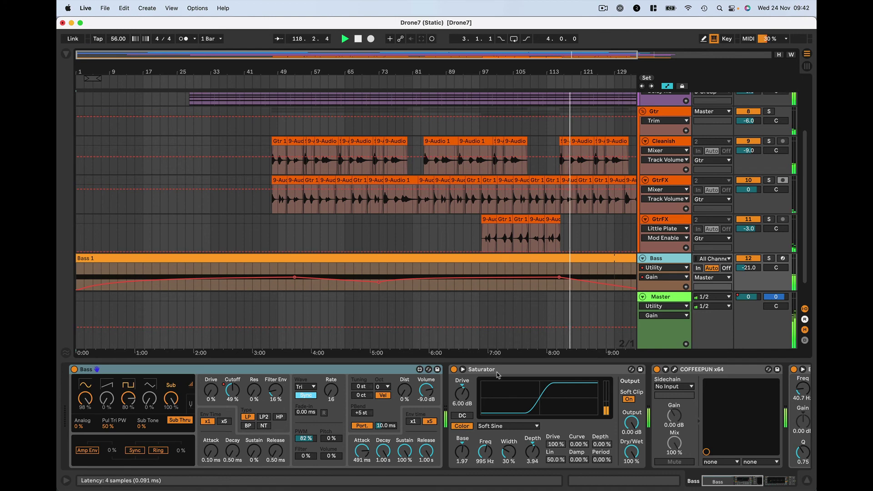
click(734, 482)
click(288, 372)
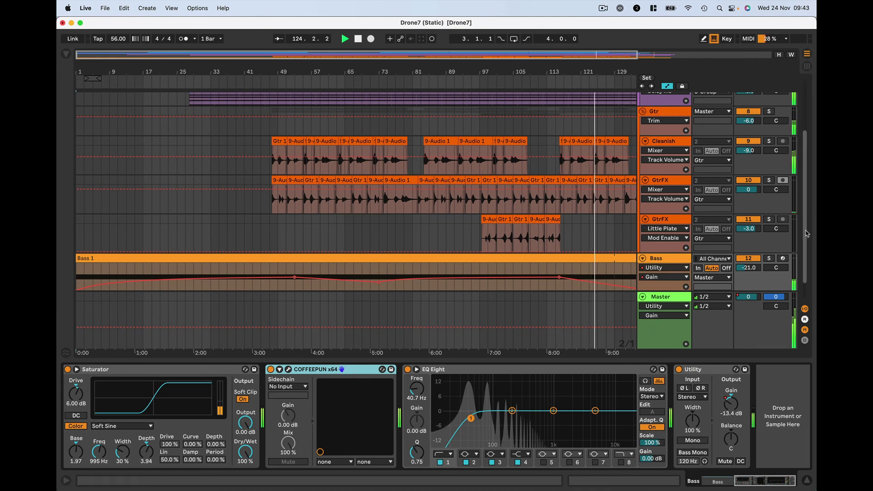
- Fold the 5 Group, Gtr group and Bass tracks down to their header rows
drag(805, 233, 802, 182)
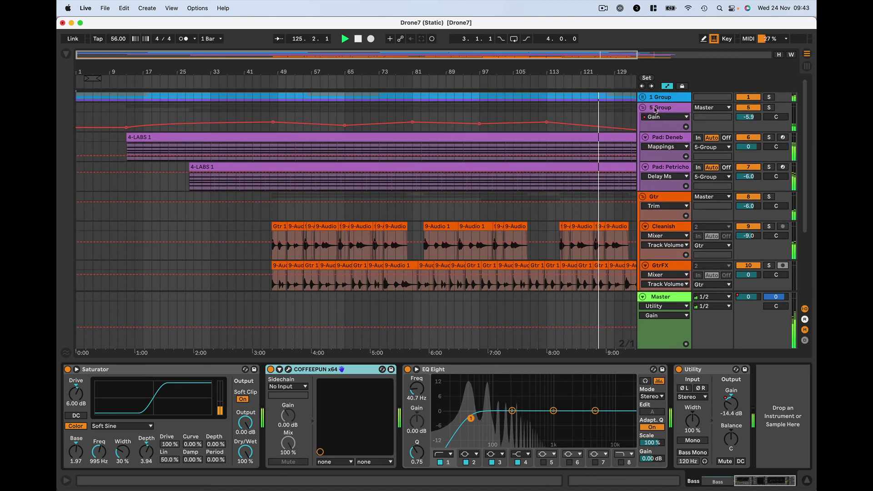
click(643, 107)
click(643, 118)
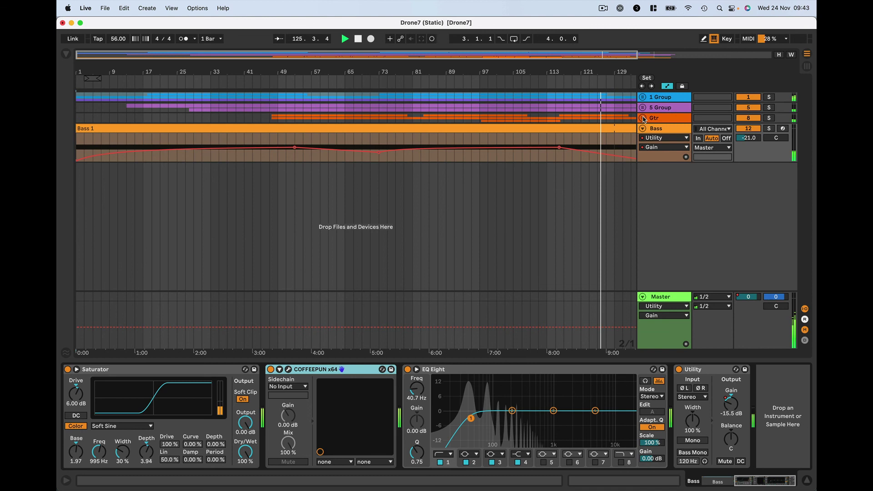
click(643, 129)
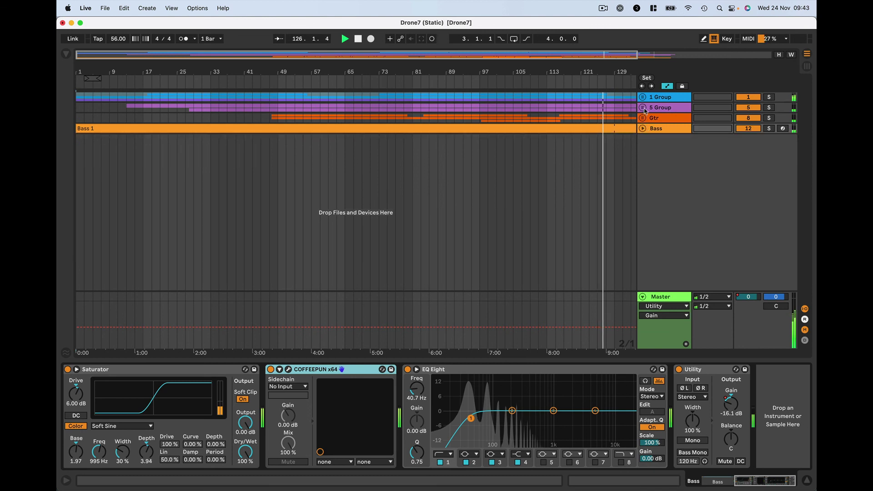